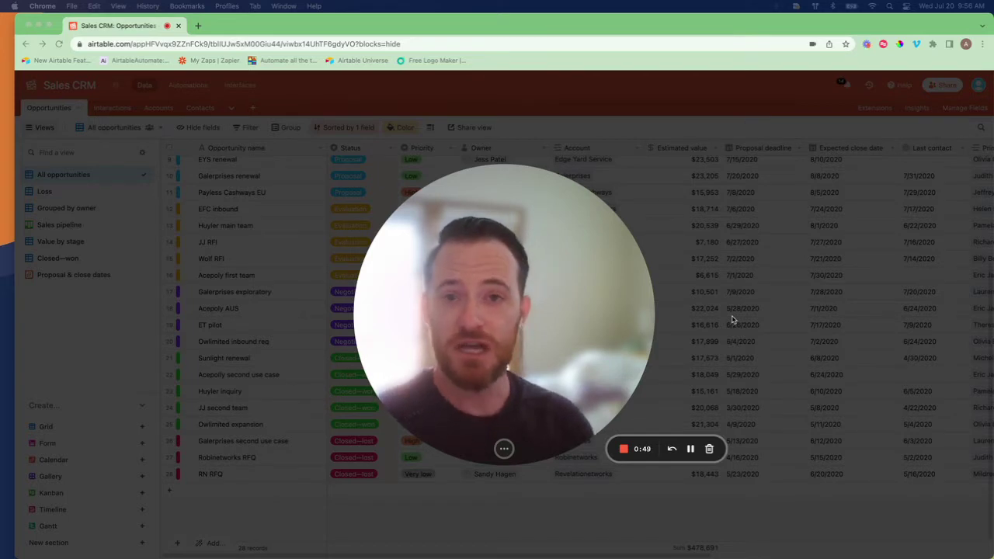
pyautogui.click(503, 450)
pyautogui.click(493, 454)
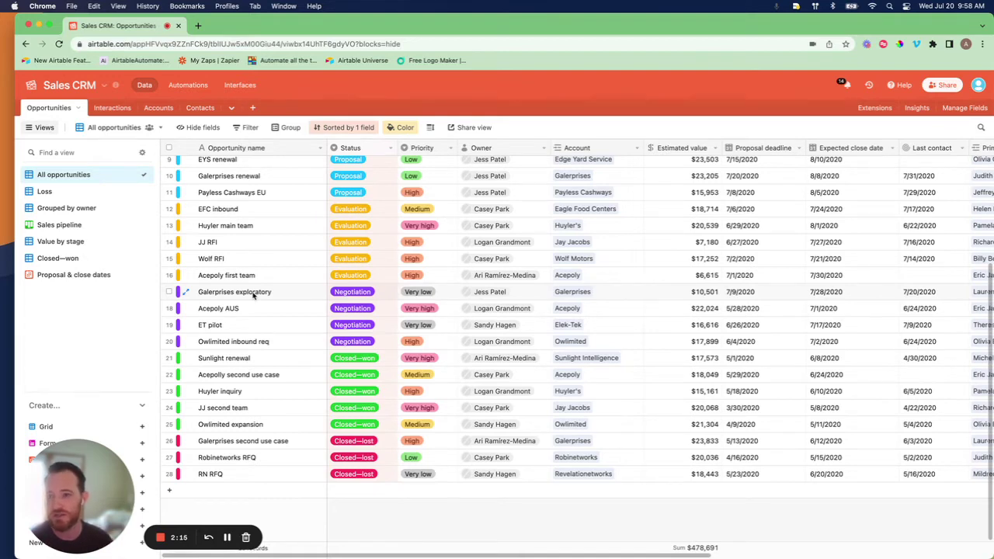
# Step: Open the Opportunity Pipeline page of the base's Sales interface and switch it to preview mode
pyautogui.click(243, 86)
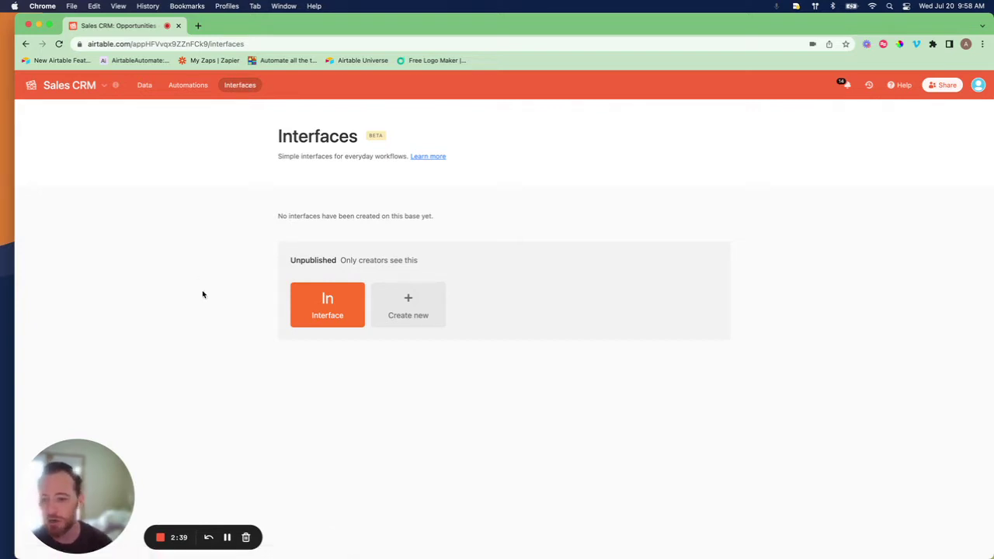
pyautogui.click(327, 317)
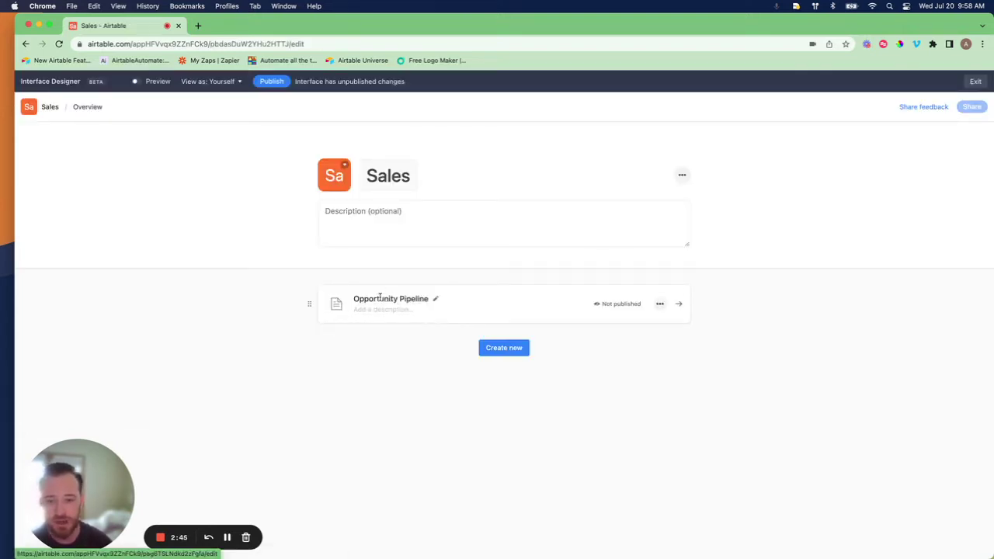
pyautogui.click(330, 308)
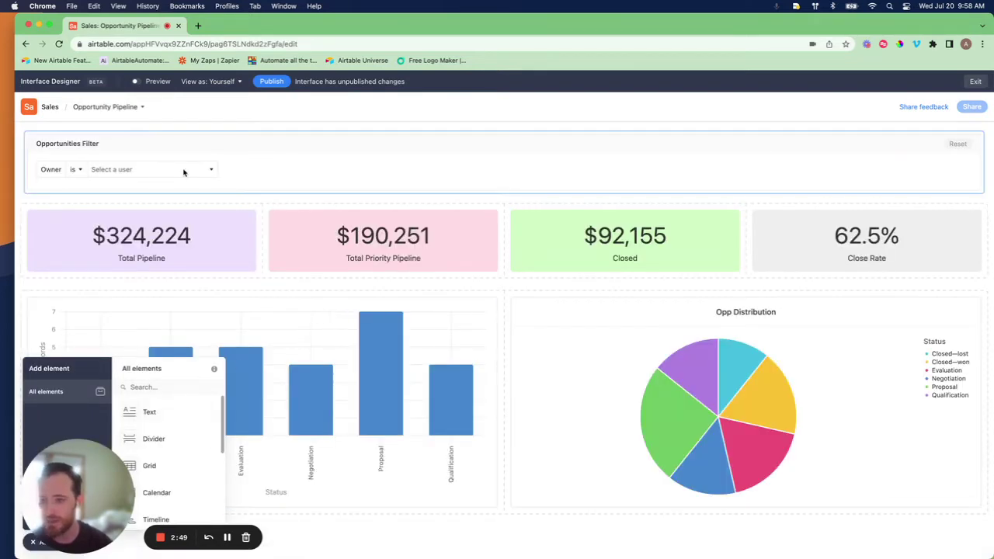
pyautogui.click(136, 81)
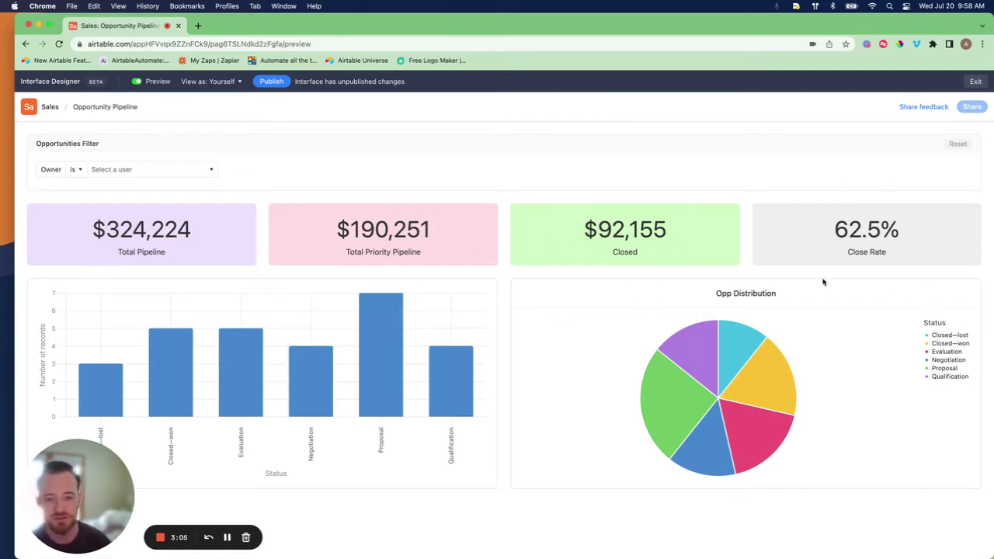
# Step: Filter the Opportunity Pipeline dashboard by one named owner, and switch the owner filter to Current user
pyautogui.moveTo(678, 340)
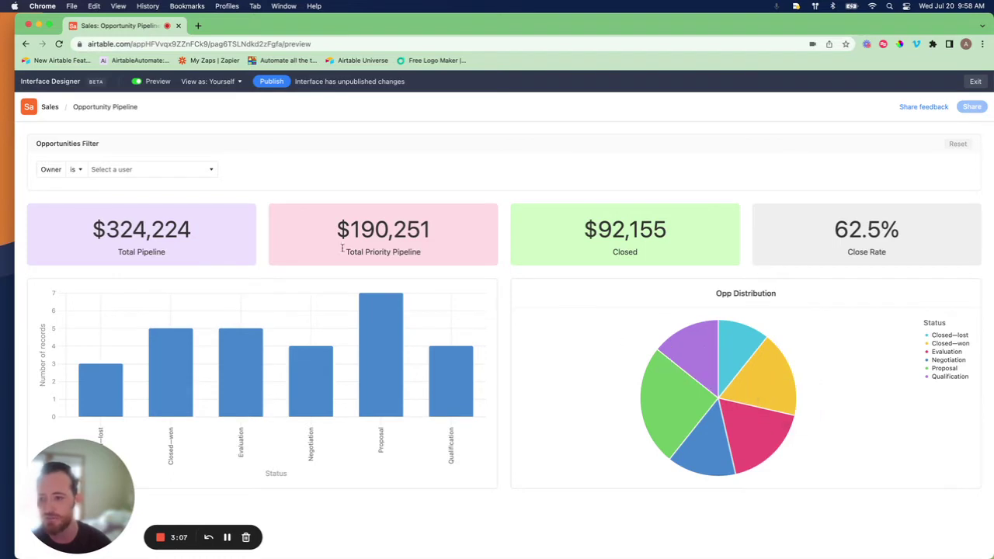
pyautogui.click(204, 169)
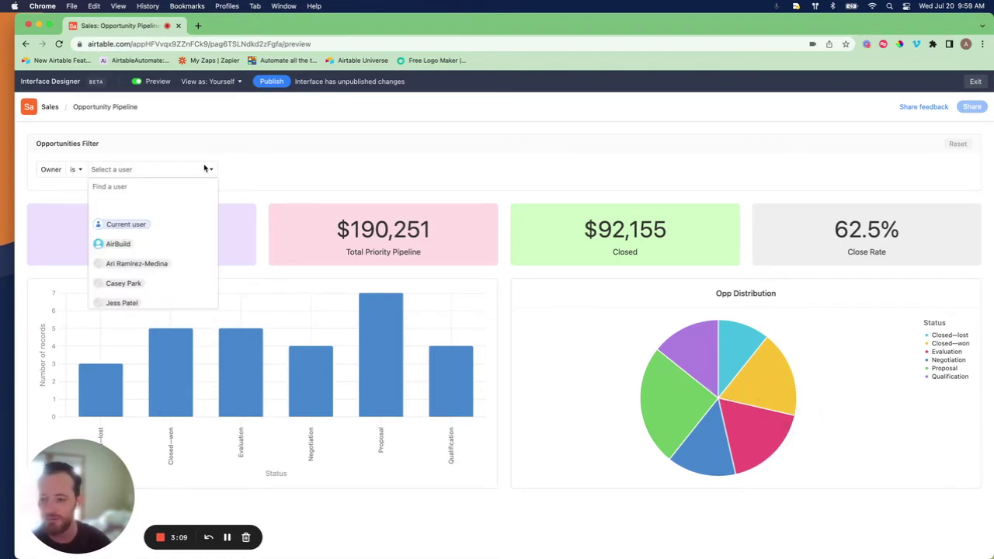
pyautogui.click(176, 284)
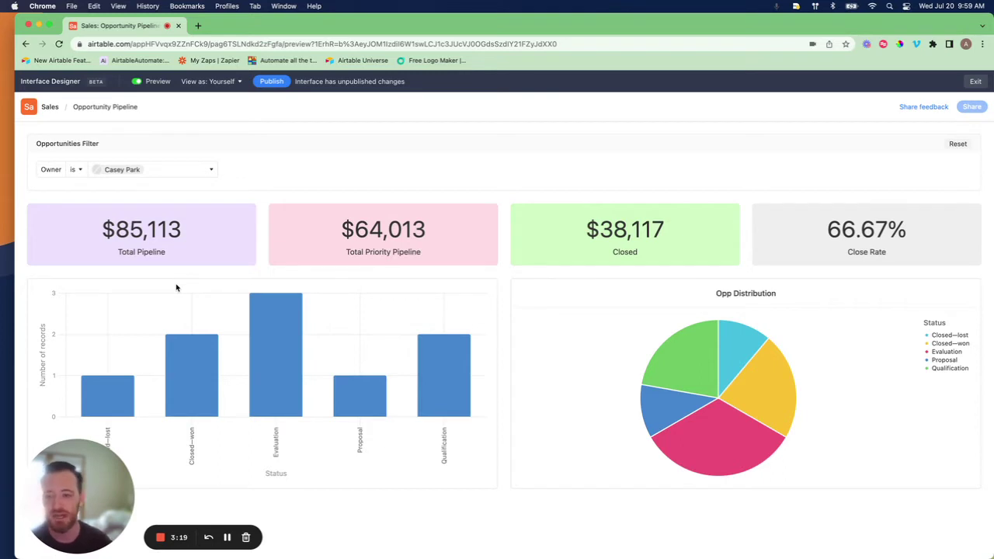
pyautogui.click(141, 169)
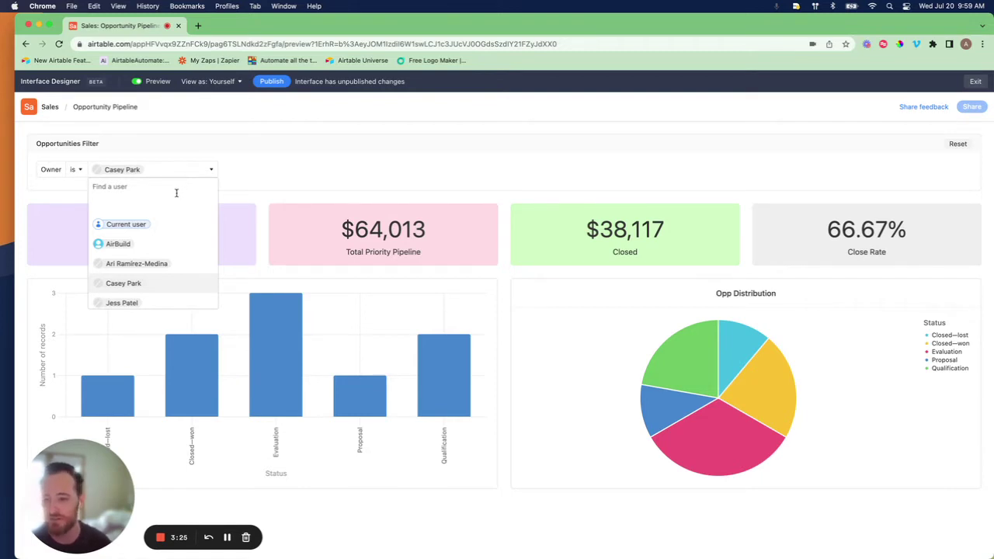
pyautogui.click(153, 226)
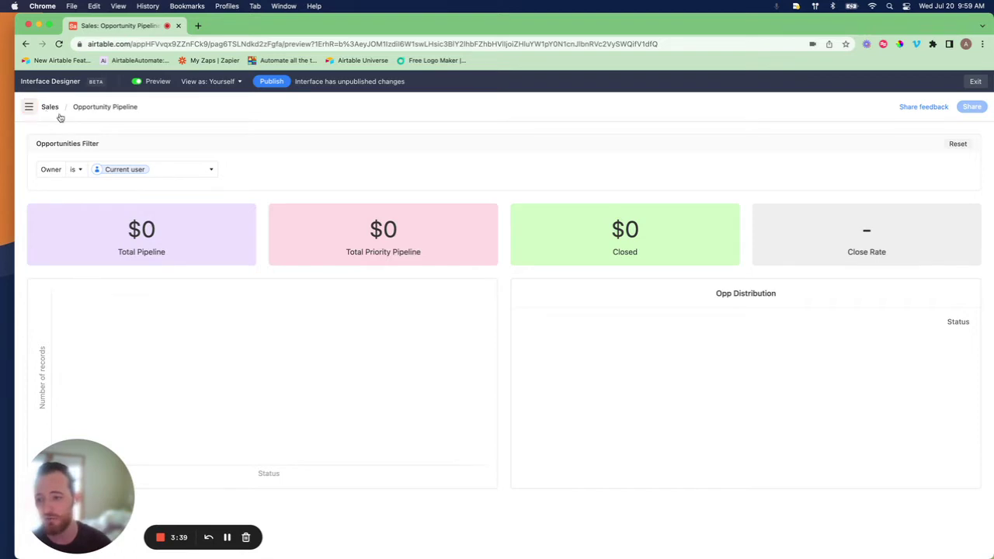
# Step: Clear the owner filter on the Opportunity Pipeline dashboard and filter it by the second-to-last owner listed
pyautogui.click(141, 171)
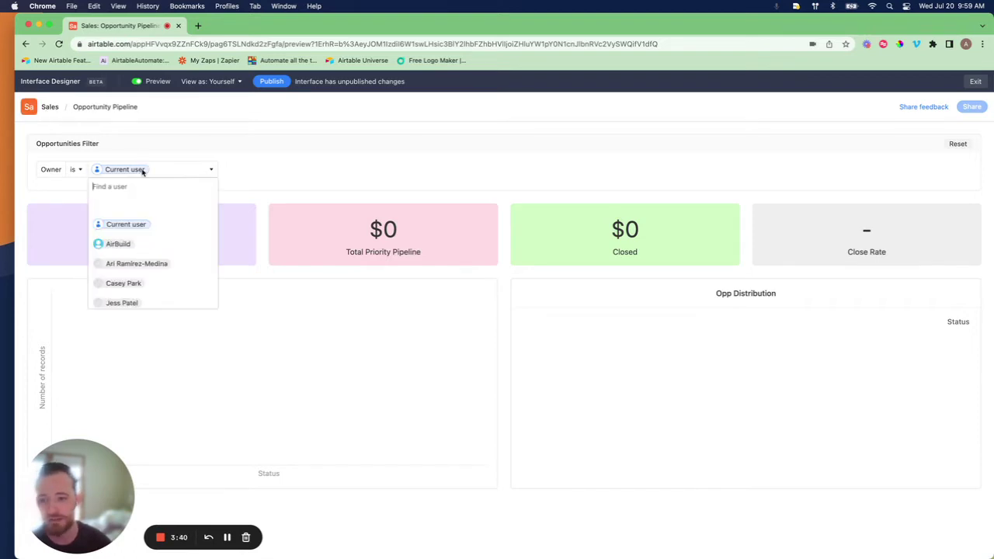
pyautogui.click(126, 209)
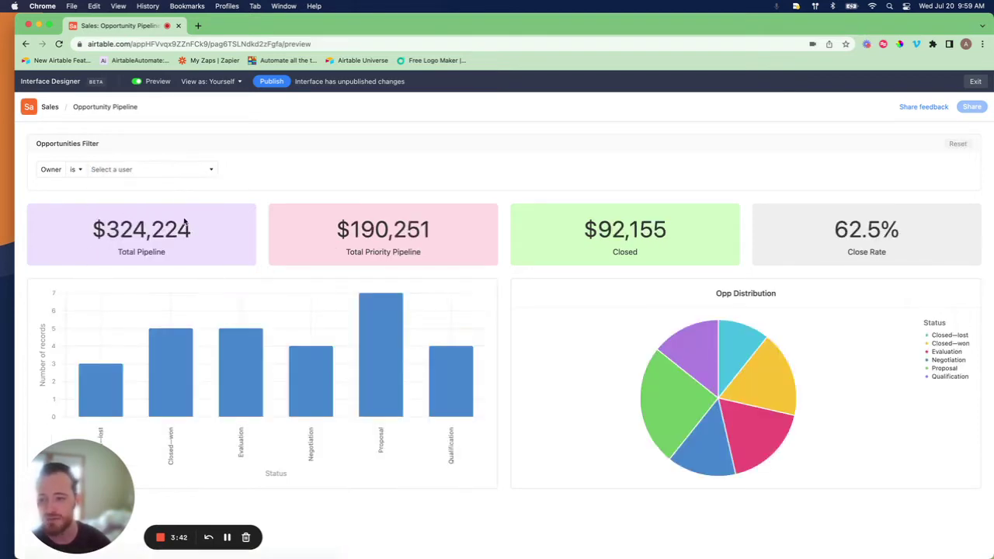
pyautogui.click(210, 170)
pyautogui.scroll(-1, 163, 236)
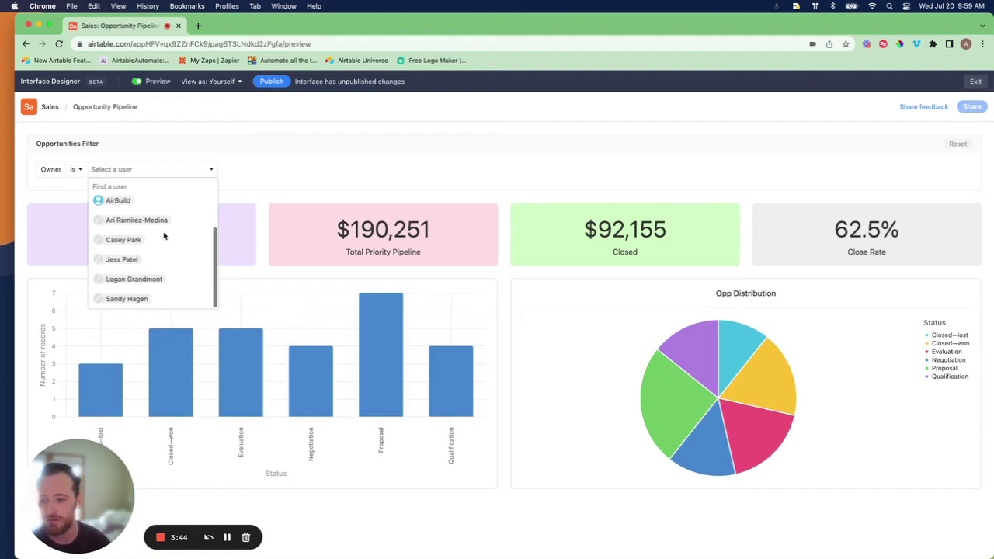
pyautogui.click(145, 279)
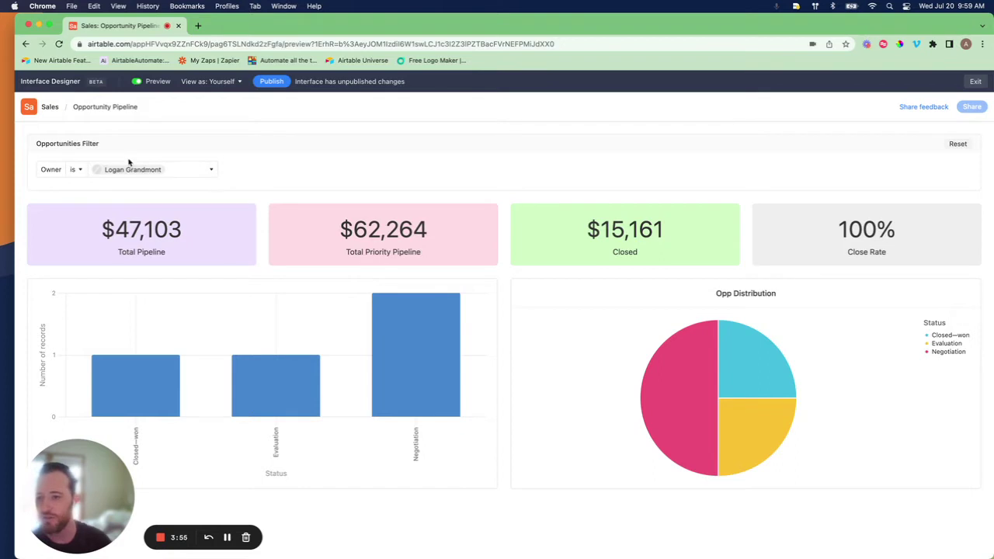
# Step: Leave preview mode and start a new page in the Sales interface with the Dashboard layout
pyautogui.click(137, 81)
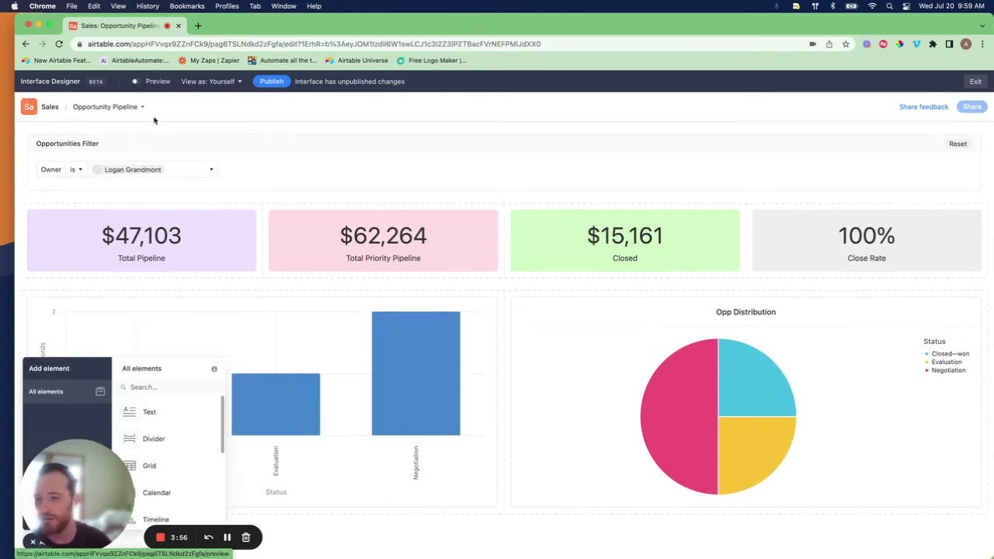
pyautogui.click(29, 108)
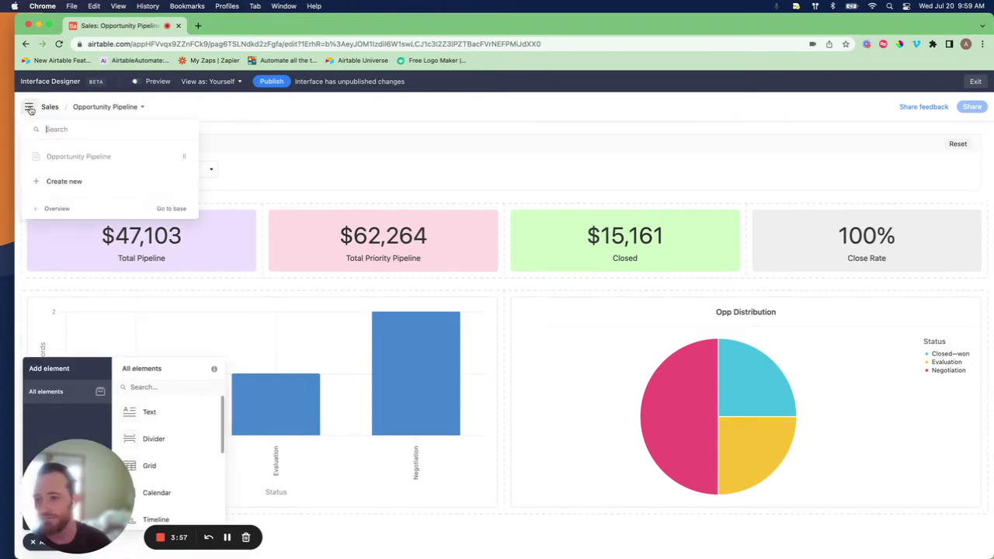
pyautogui.click(55, 182)
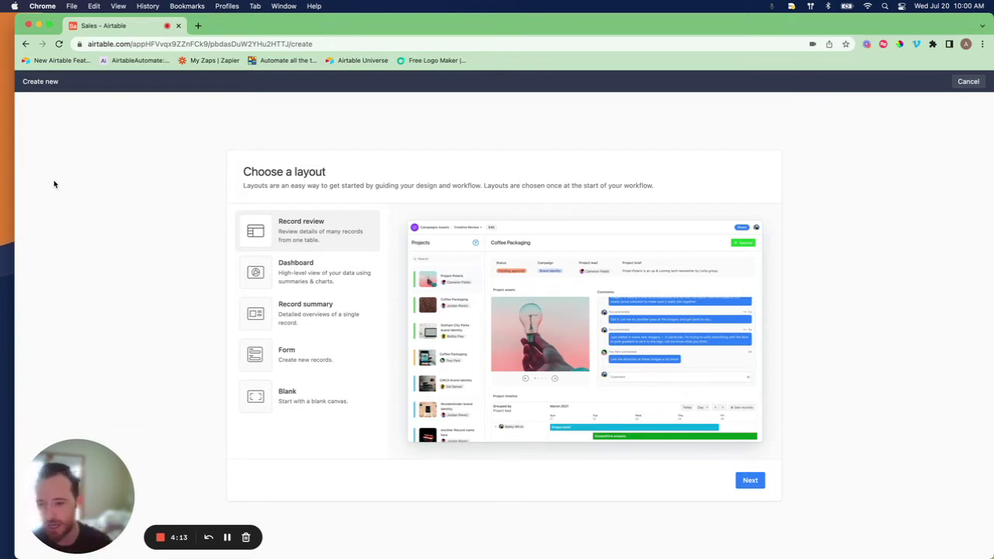
pyautogui.click(316, 270)
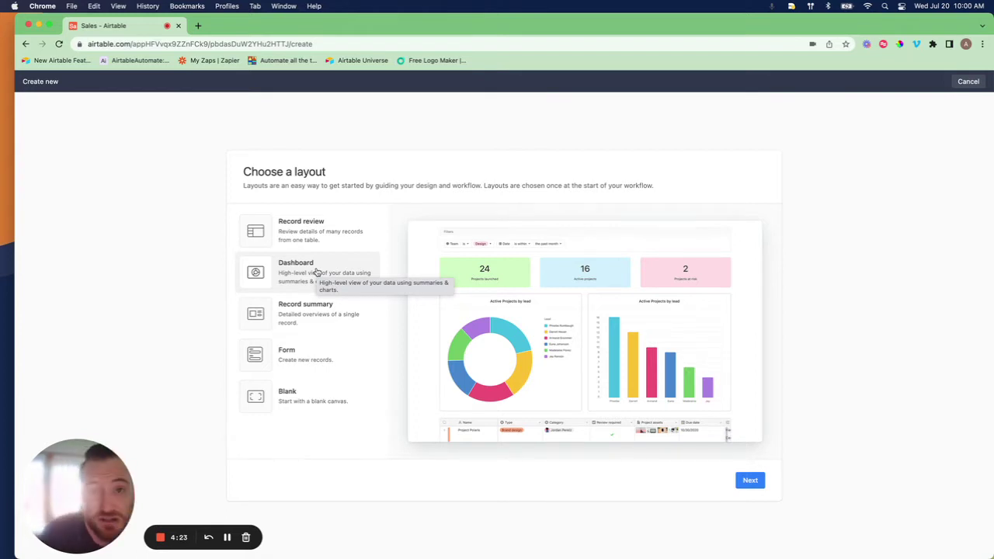
pyautogui.click(750, 479)
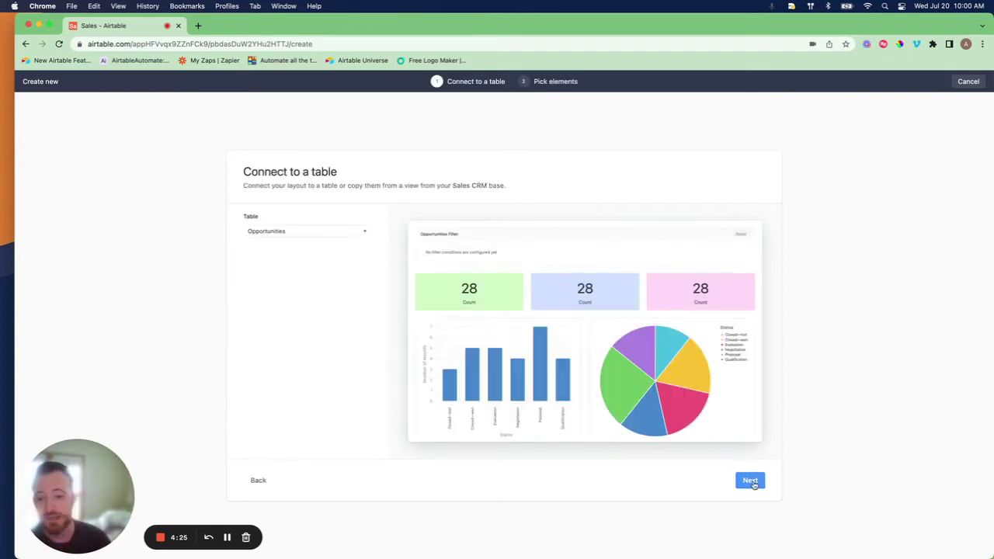
# Step: Connect the new dashboard to the Opportunities table and keep all of the suggested elements
pyautogui.click(346, 238)
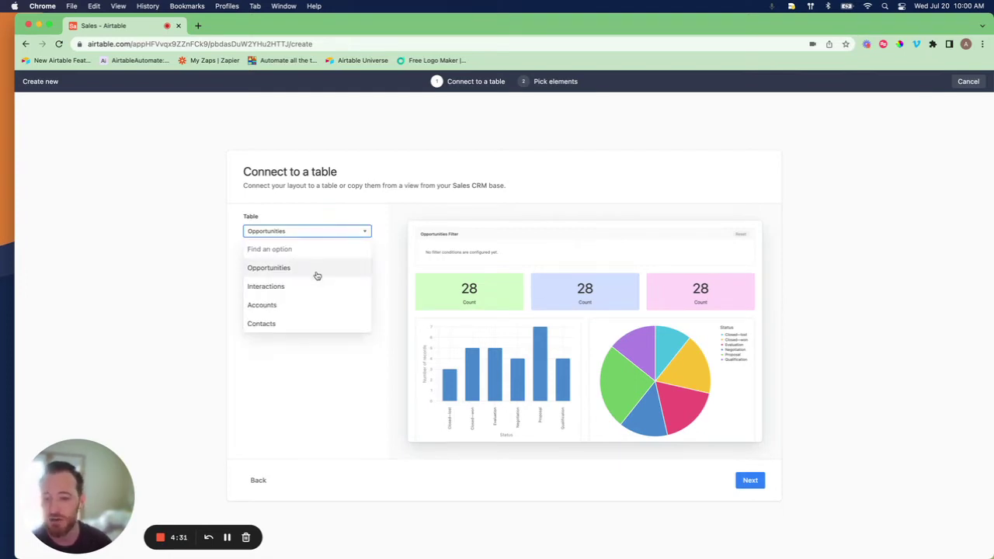
pyautogui.click(324, 268)
pyautogui.click(750, 479)
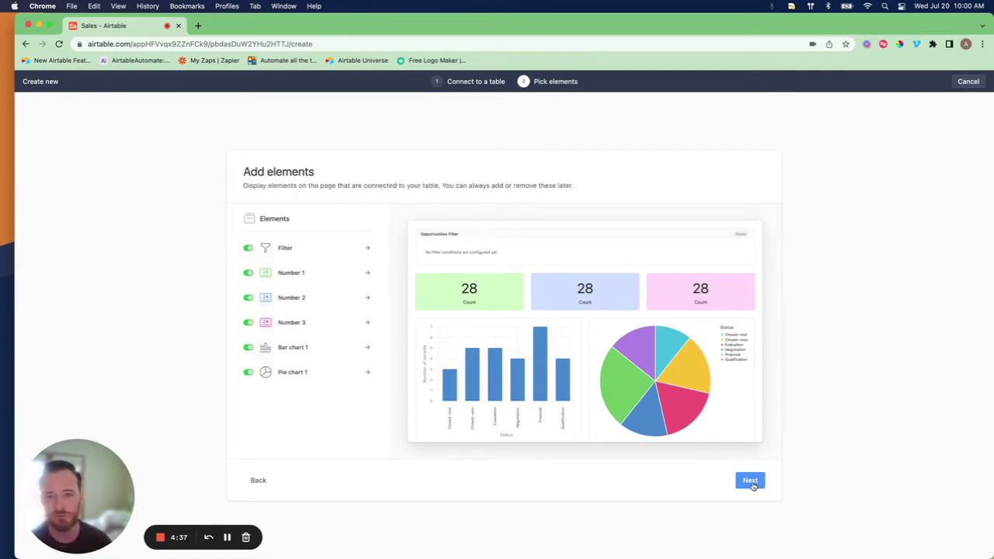
pyautogui.click(749, 480)
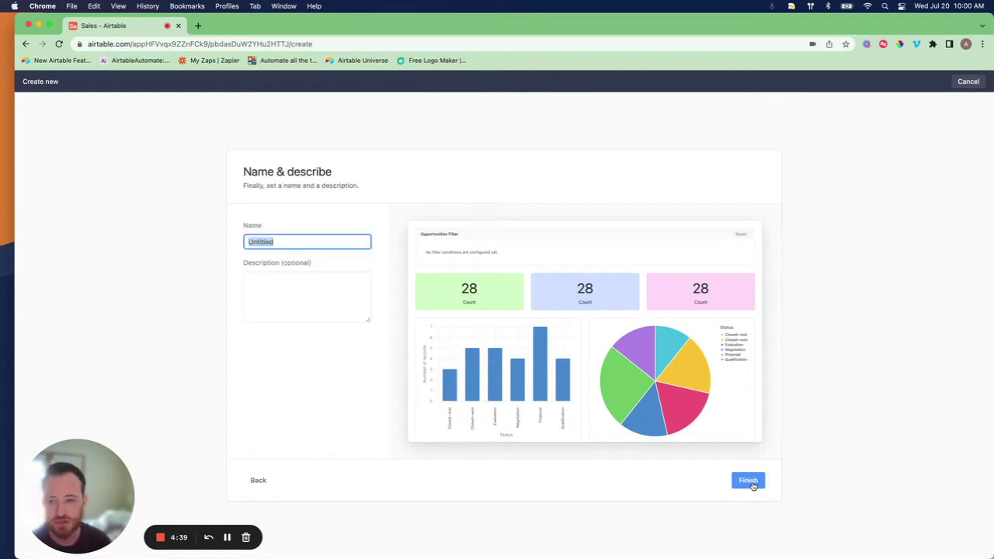
# Step: Name the new page "Sales dashboard v2" and finish creating it
pyautogui.write('S')
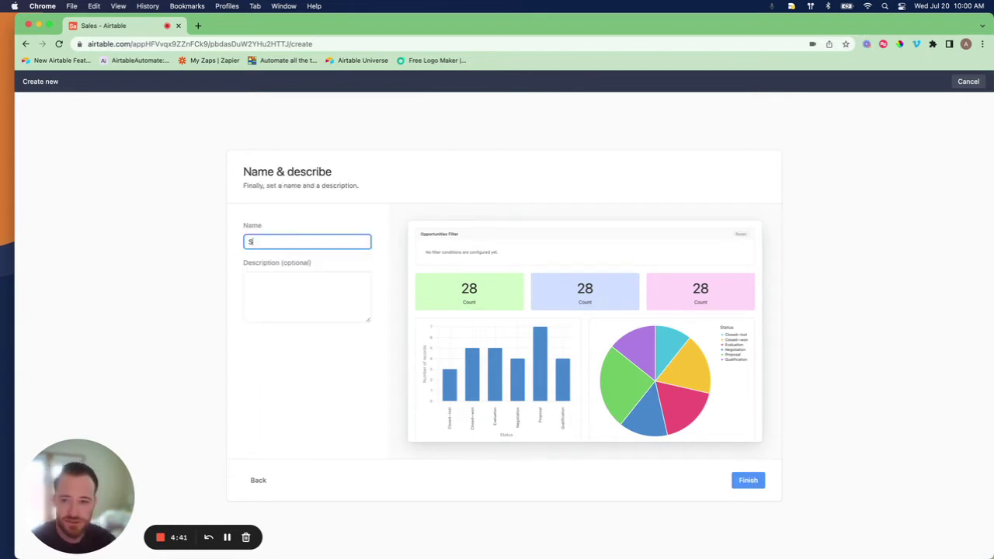
pyautogui.write('ales dash')
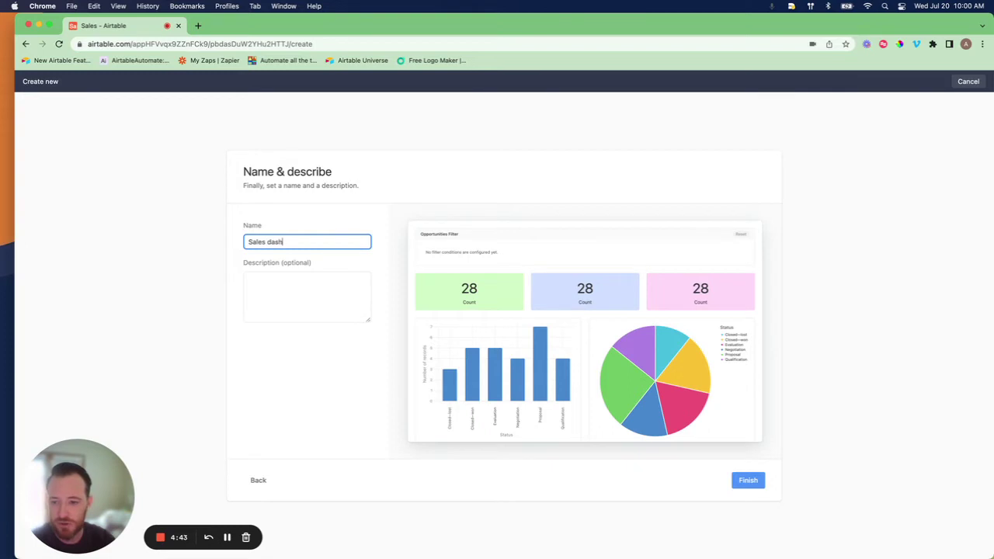
pyautogui.write('board v')
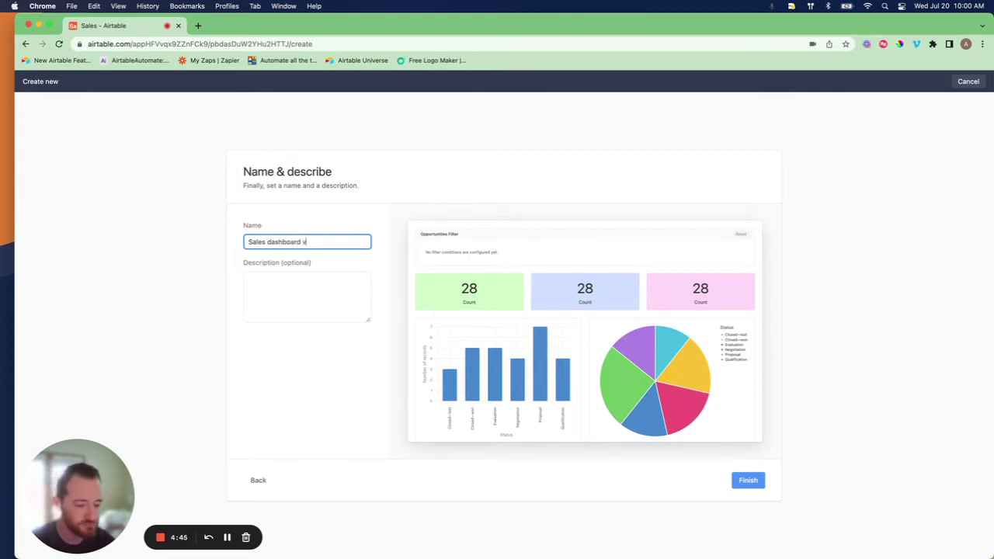
pyautogui.write('2')
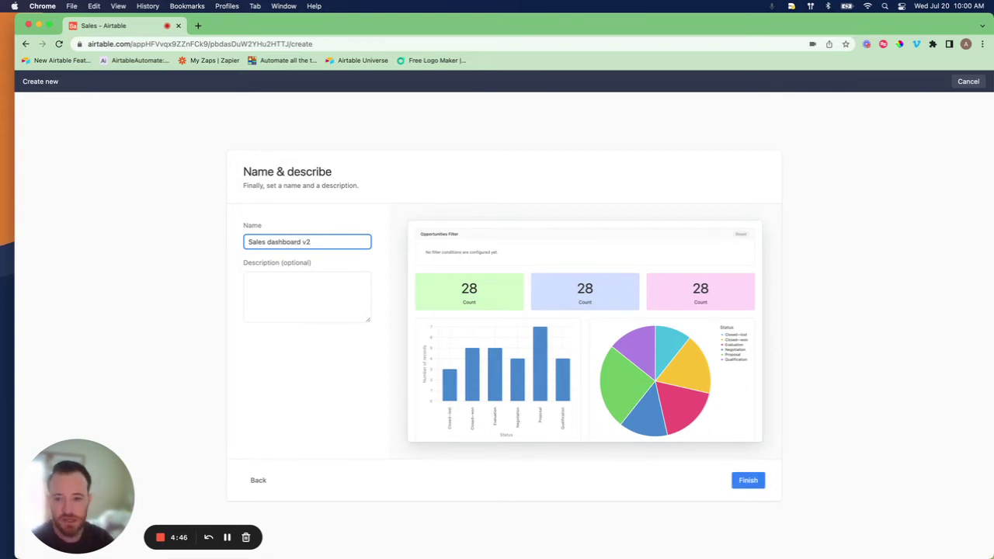
pyautogui.click(745, 485)
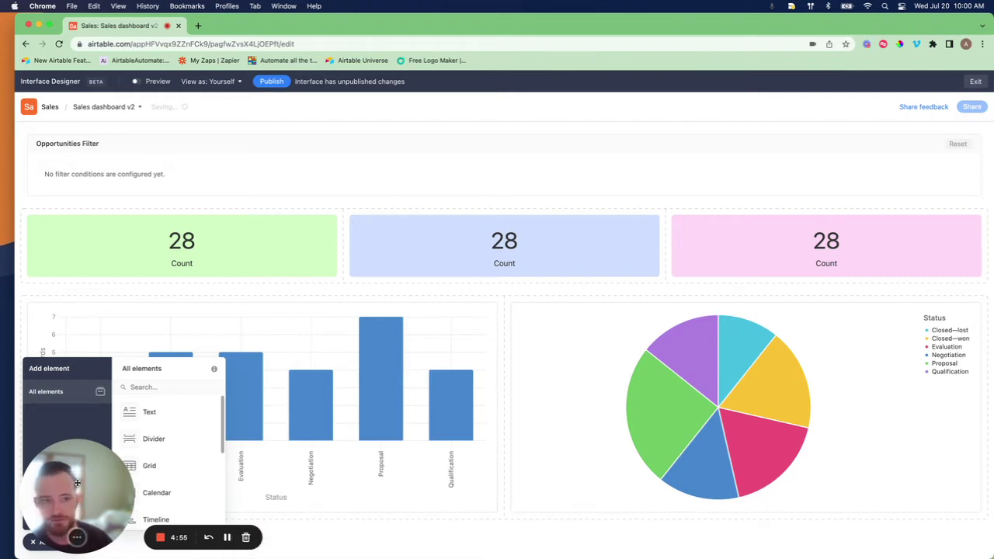
# Step: Look through the list of elements that can be added to the dashboard, from Text to Button, and close it
pyautogui.moveTo(77, 483); pyautogui.dragTo(808, 106)
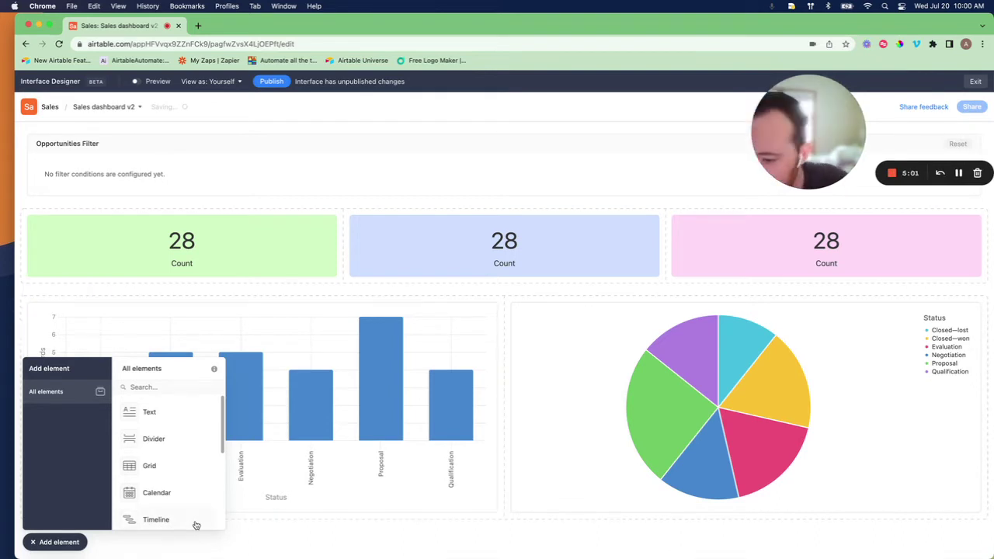
pyautogui.click(47, 542)
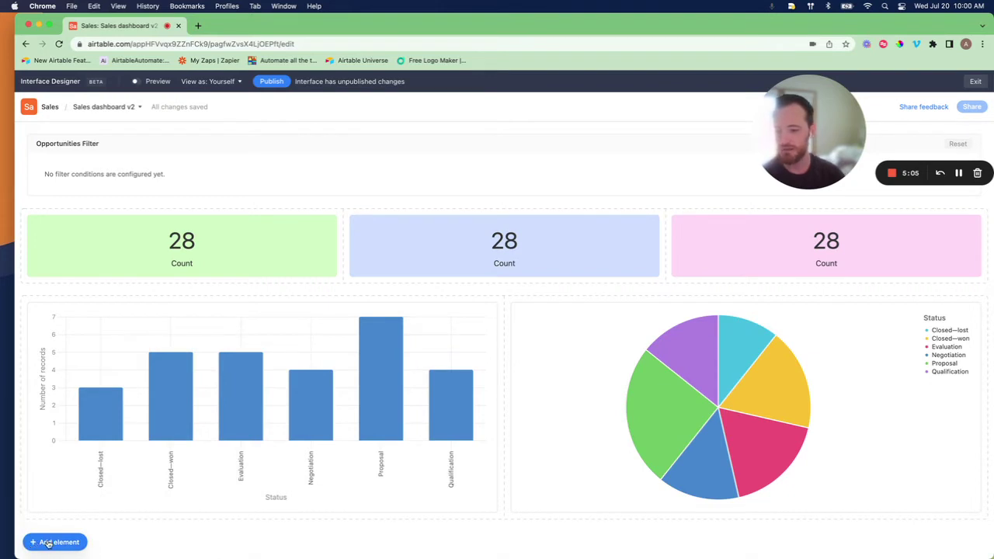
pyautogui.click(47, 543)
pyautogui.click(35, 545)
pyautogui.click(34, 545)
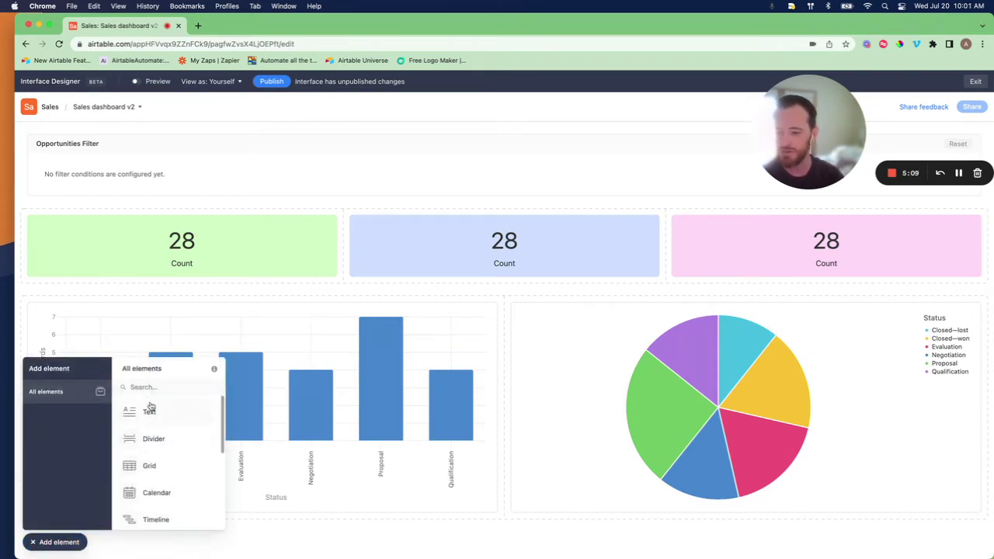
pyautogui.scroll(-3, 152, 408)
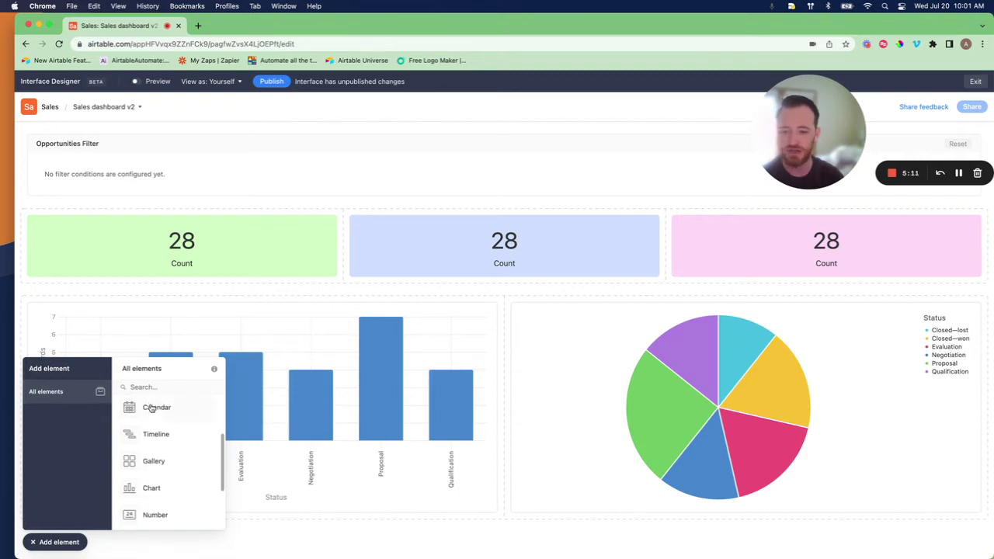
pyautogui.scroll(-2, 152, 415)
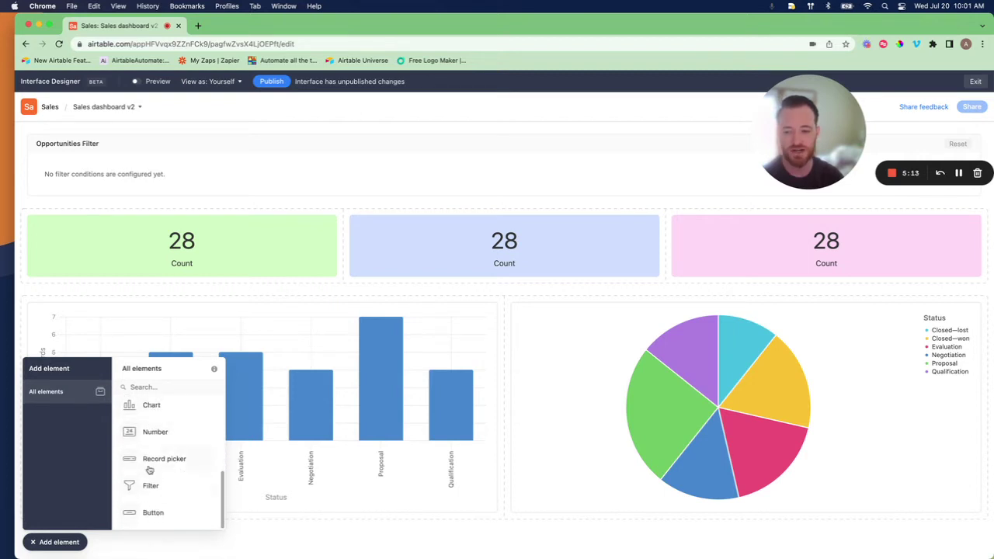
pyautogui.click(29, 545)
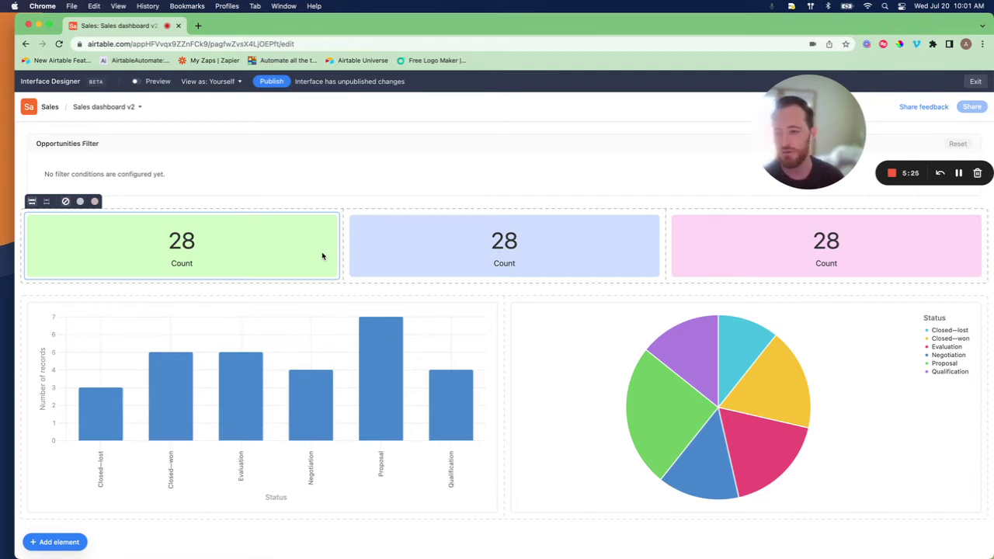
# Step: Add an Owner condition with the "is" operator and no user chosen to the Opportunities Filter element
pyautogui.click(140, 165)
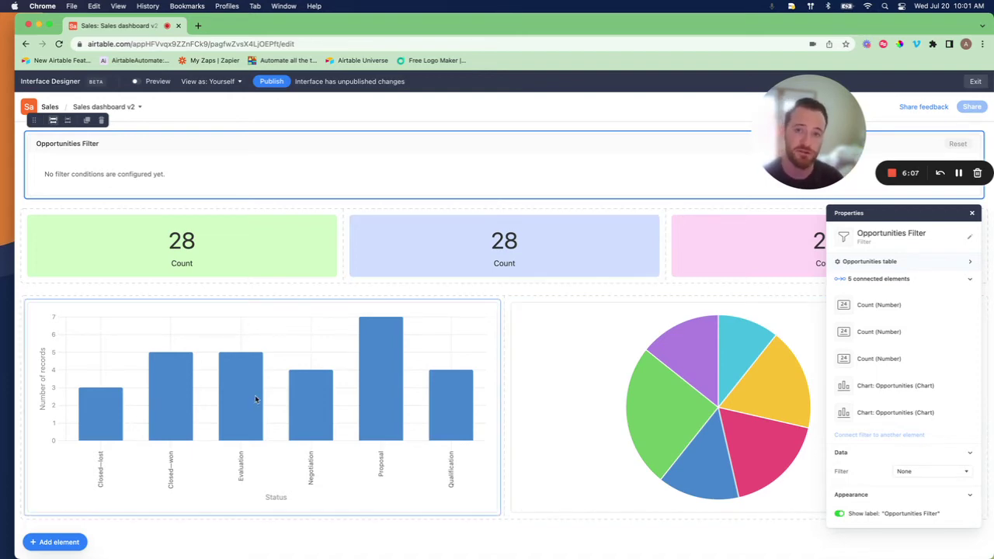
pyautogui.click(920, 475)
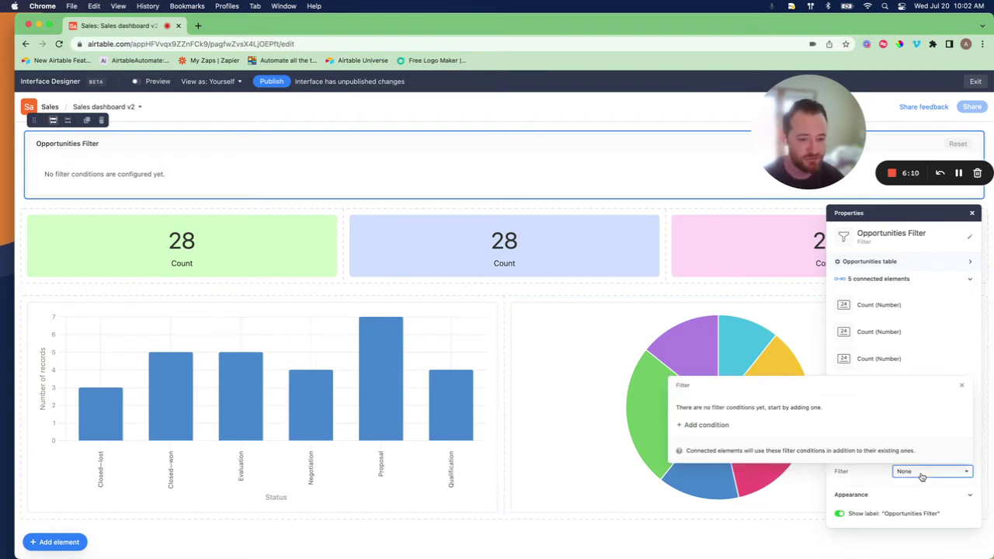
pyautogui.click(697, 426)
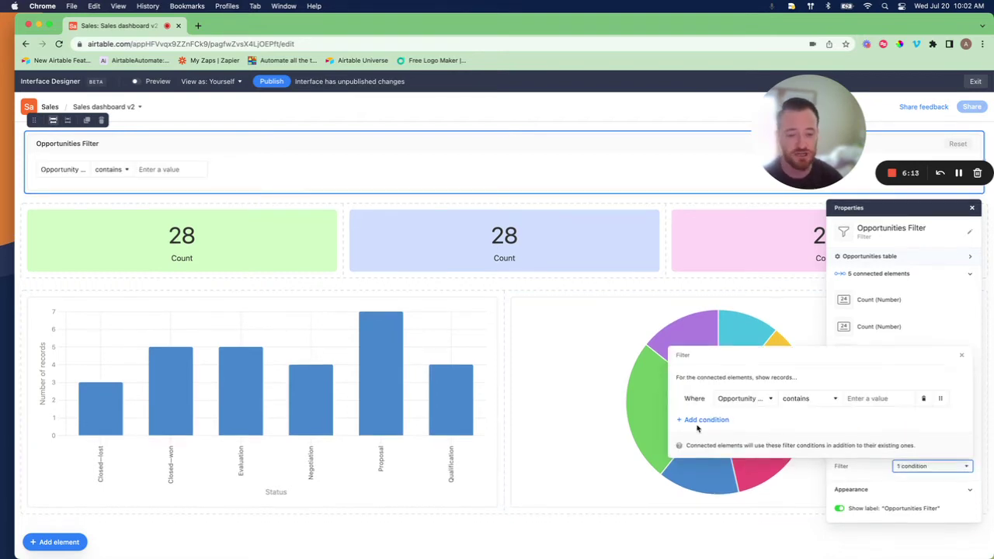
pyautogui.click(767, 403)
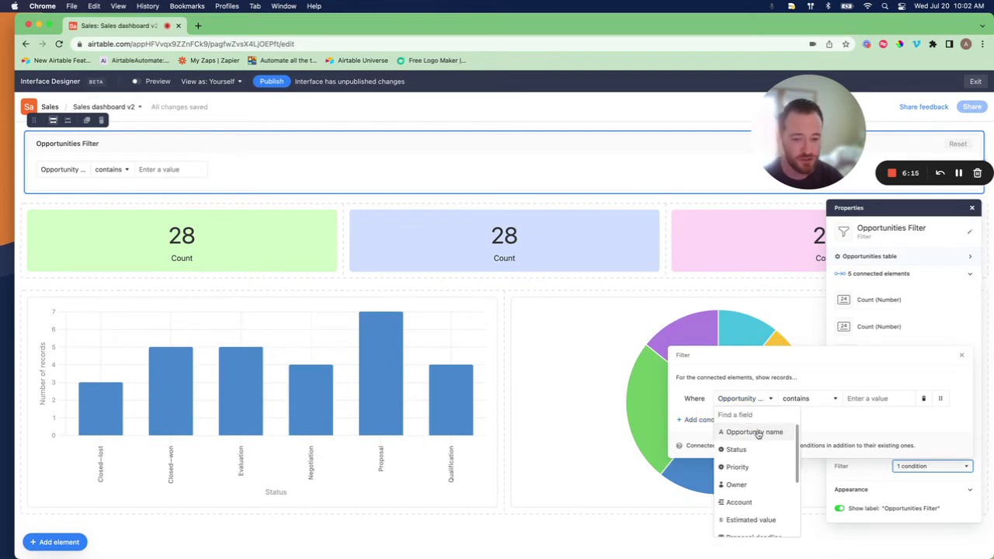
pyautogui.click(736, 484)
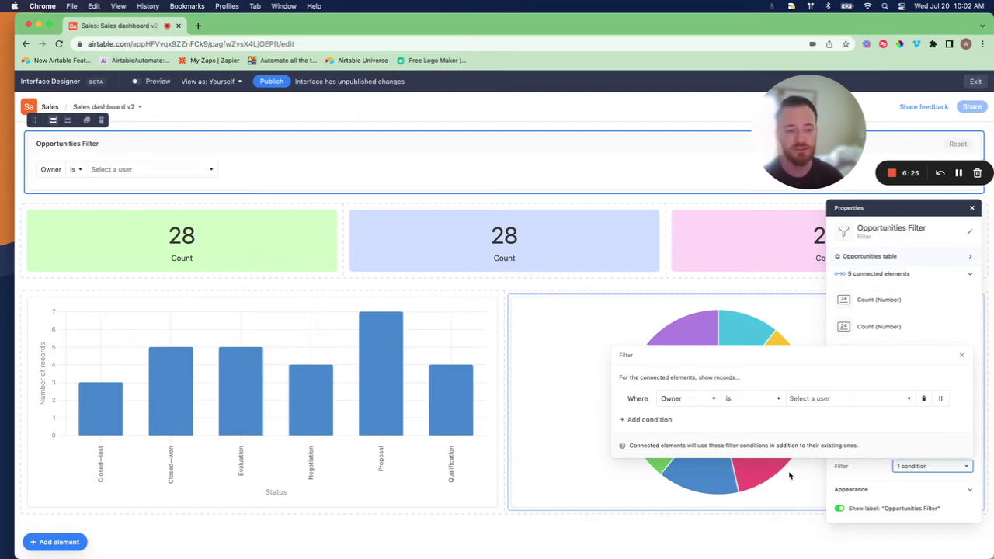
pyautogui.click(960, 356)
pyautogui.click(972, 208)
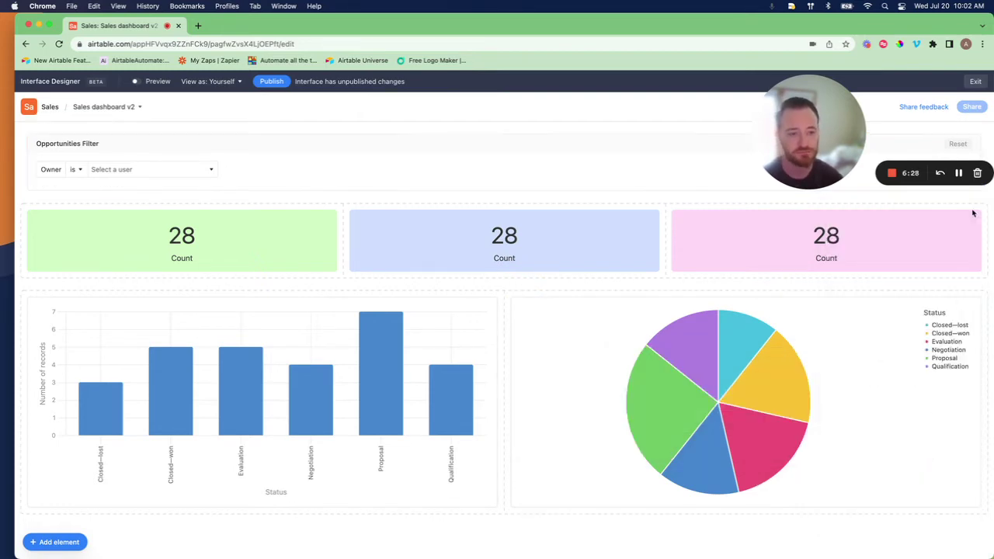
# Step: Look through the users available for the Owner condition in the Opportunities Filter without choosing one
pyautogui.click(214, 173)
pyautogui.click(212, 172)
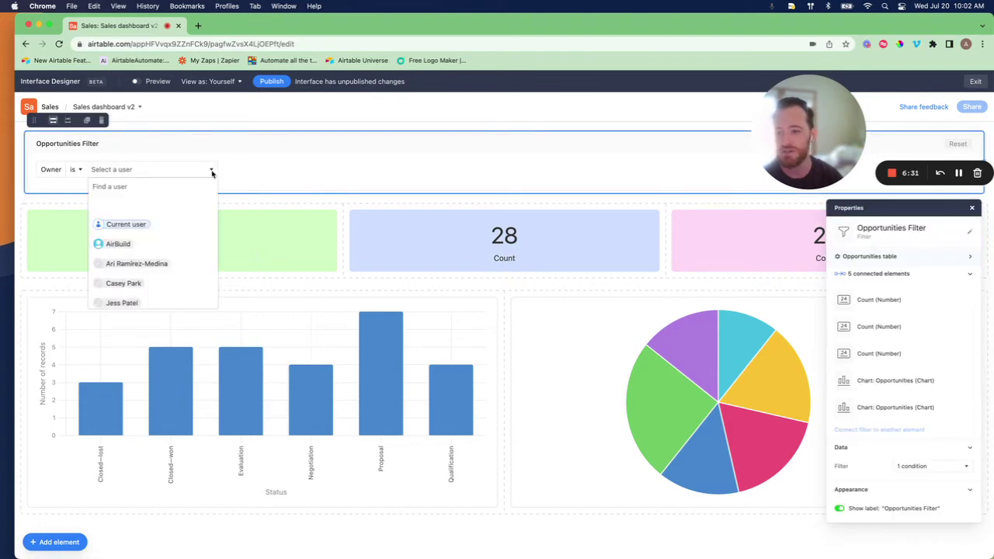
pyautogui.scroll(-2, 155, 241)
pyautogui.scroll(2, 146, 236)
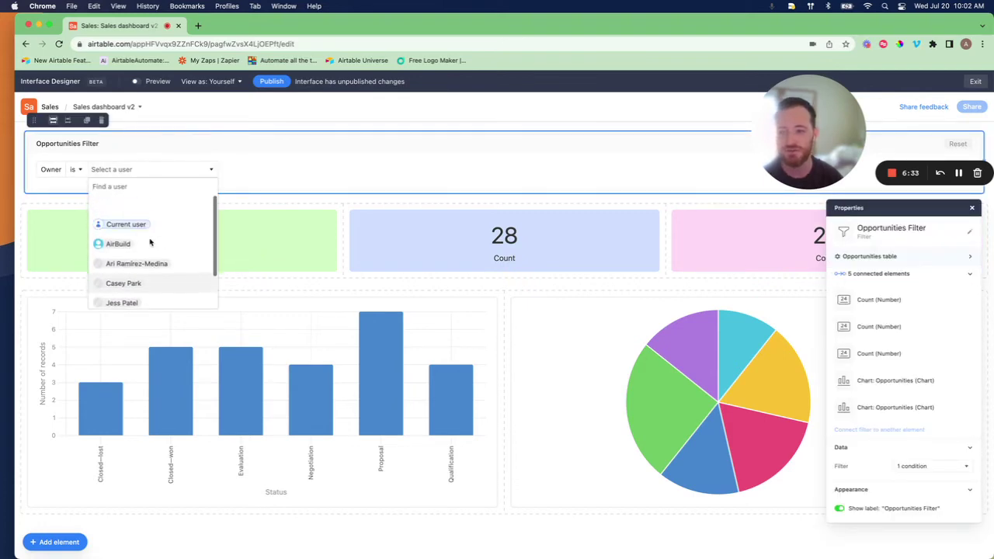
pyautogui.click(339, 118)
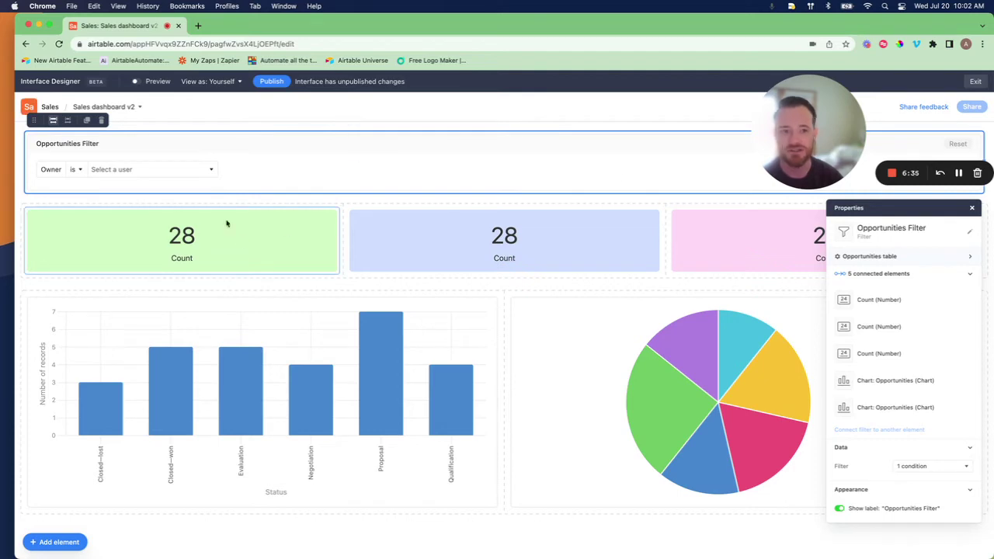
pyautogui.click(971, 208)
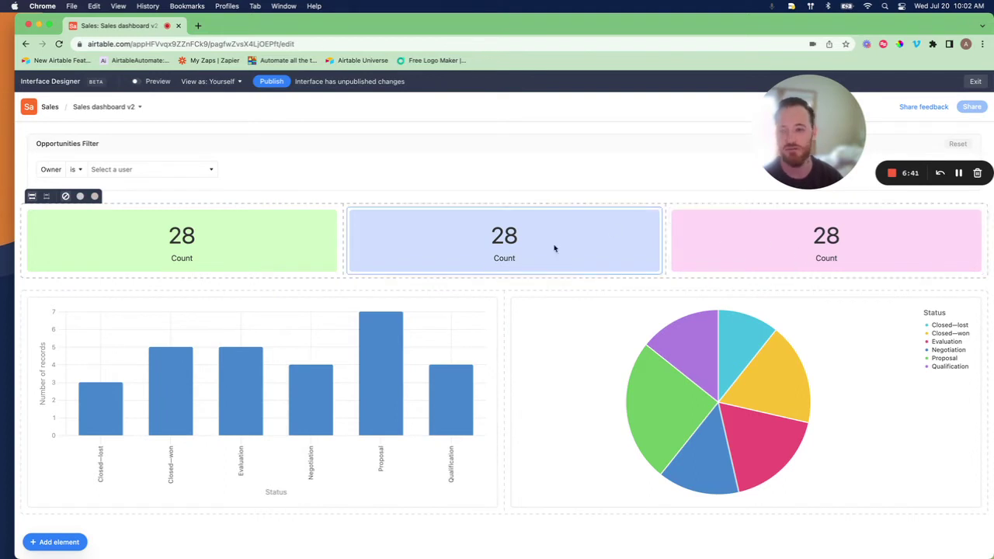
# Step: Make the light green number element a field summary showing the Sum of the Estimated value field
pyautogui.click(213, 265)
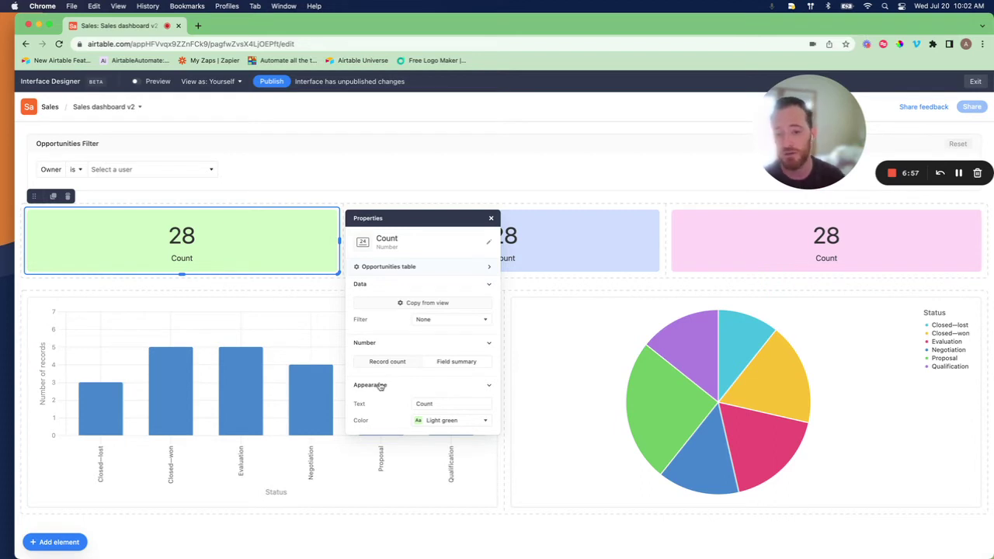
pyautogui.click(445, 364)
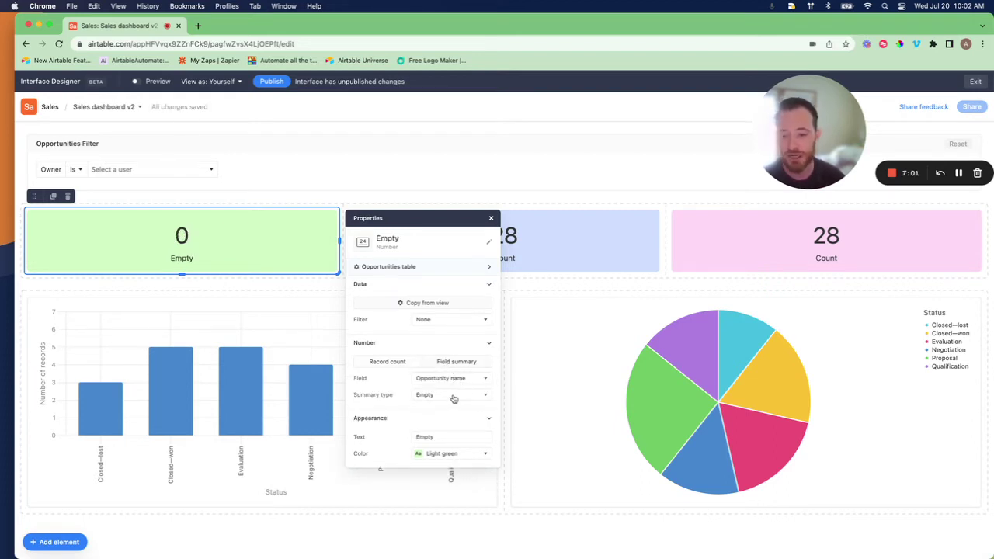
pyautogui.click(453, 398)
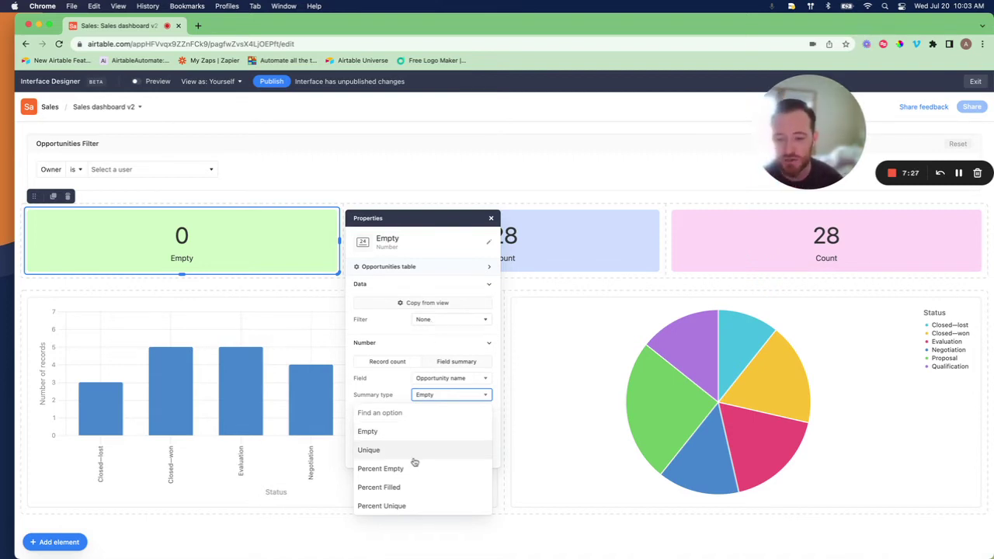
pyautogui.click(399, 380)
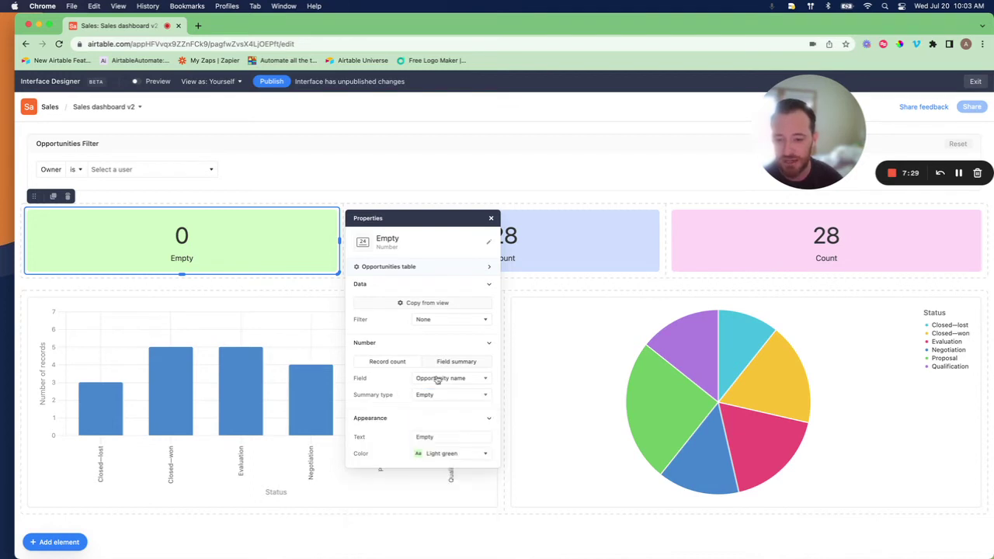
pyautogui.click(437, 380)
pyautogui.scroll(-1, 413, 423)
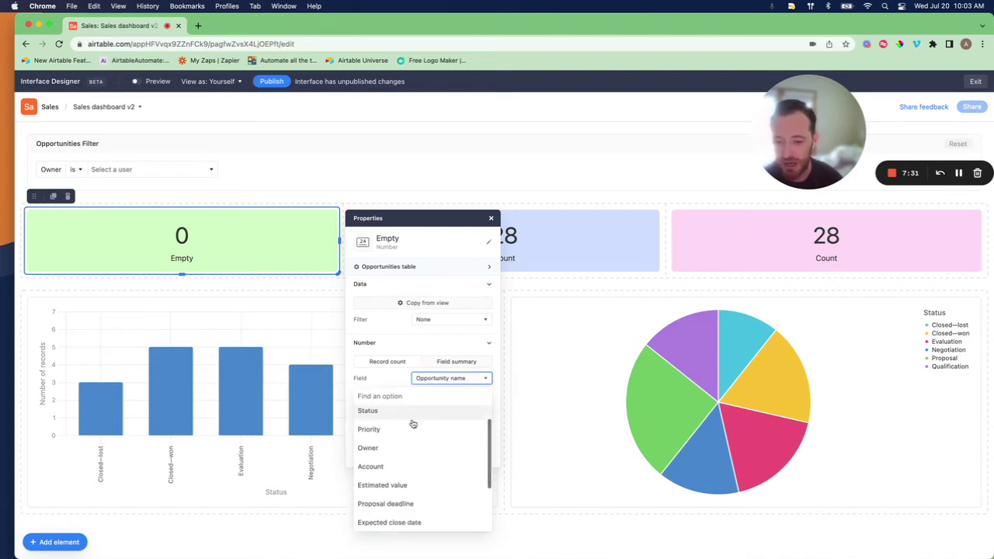
pyautogui.scroll(-1, 411, 435)
pyautogui.click(381, 471)
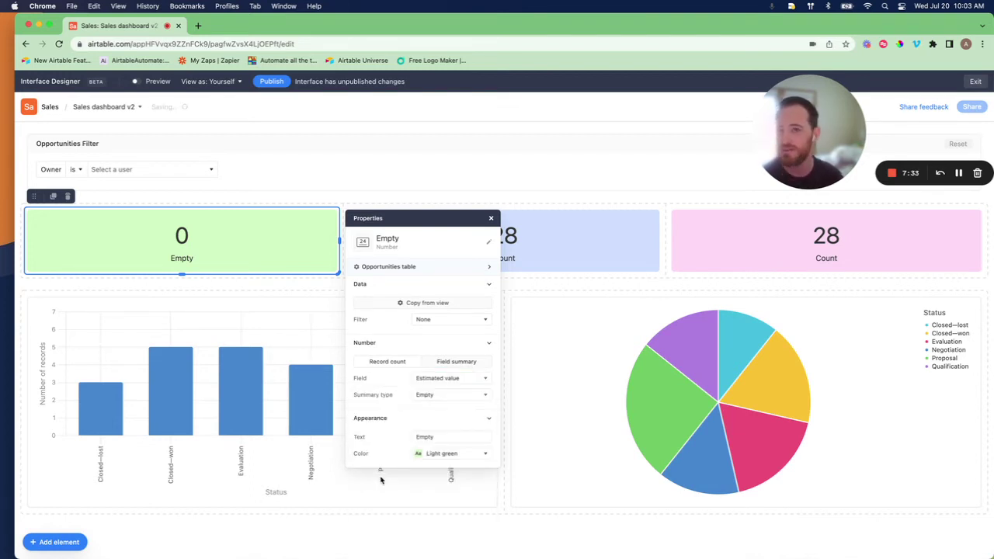
pyautogui.click(432, 402)
pyautogui.scroll(1, 431, 449)
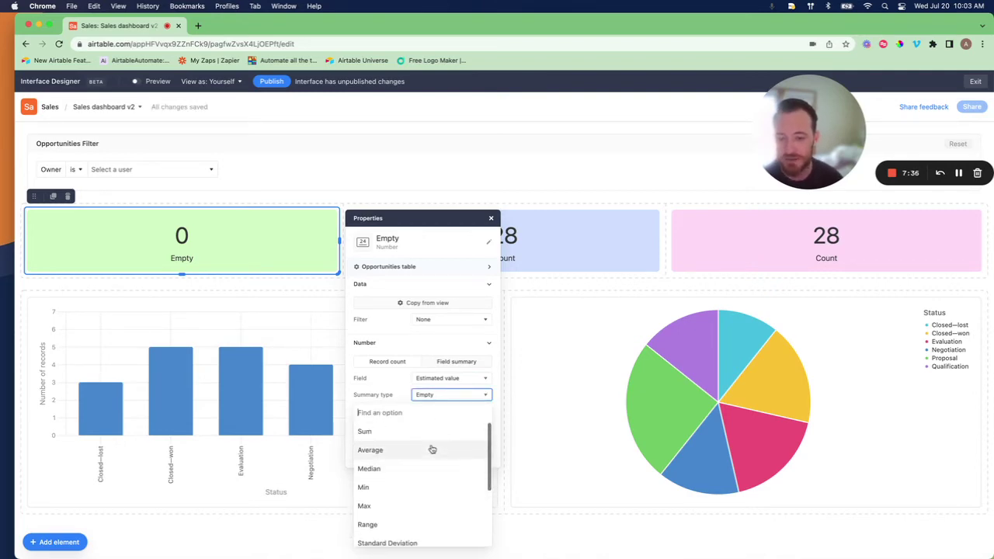
pyautogui.click(365, 432)
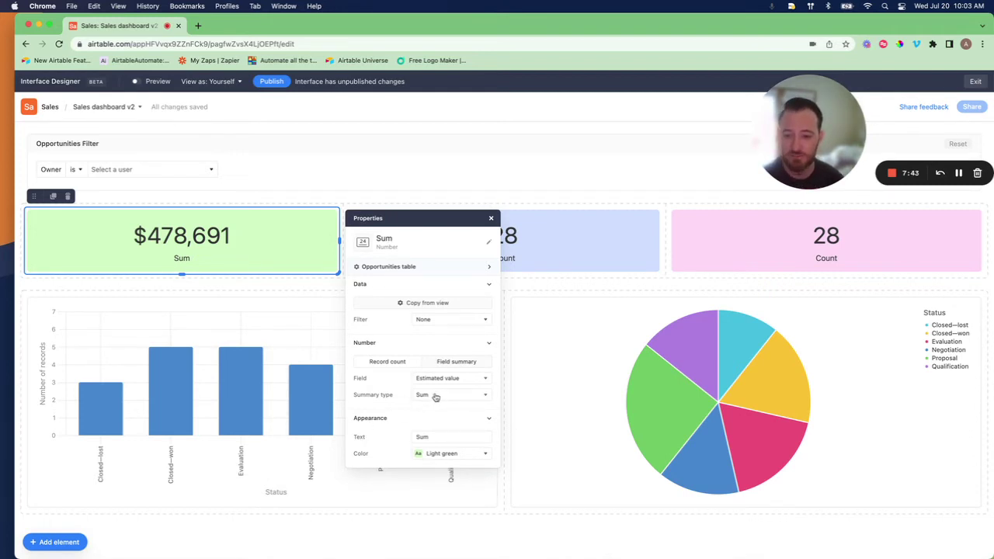
# Step: Label the light green number element "Total Pipeline" and close its properties
pyautogui.doubleClick(433, 438)
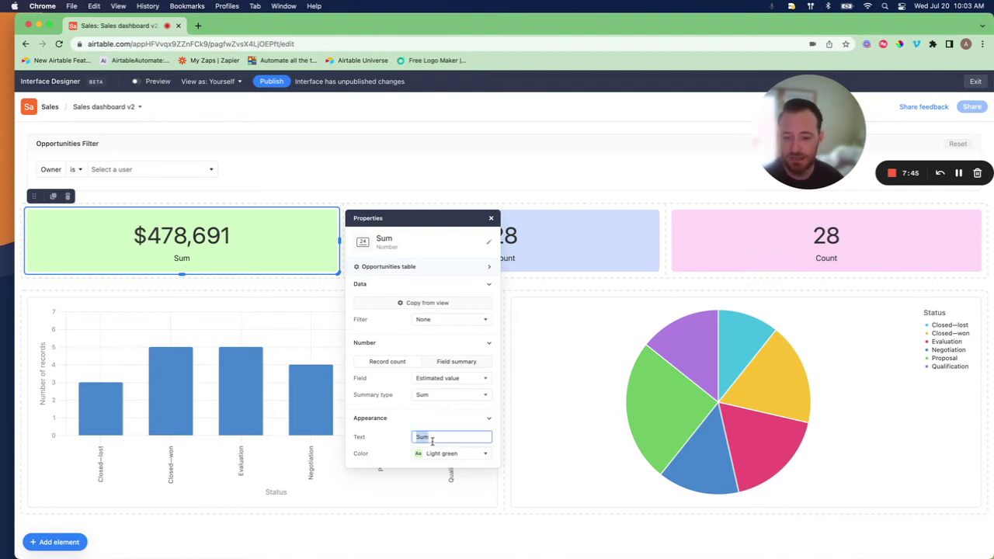
pyautogui.write('Total')
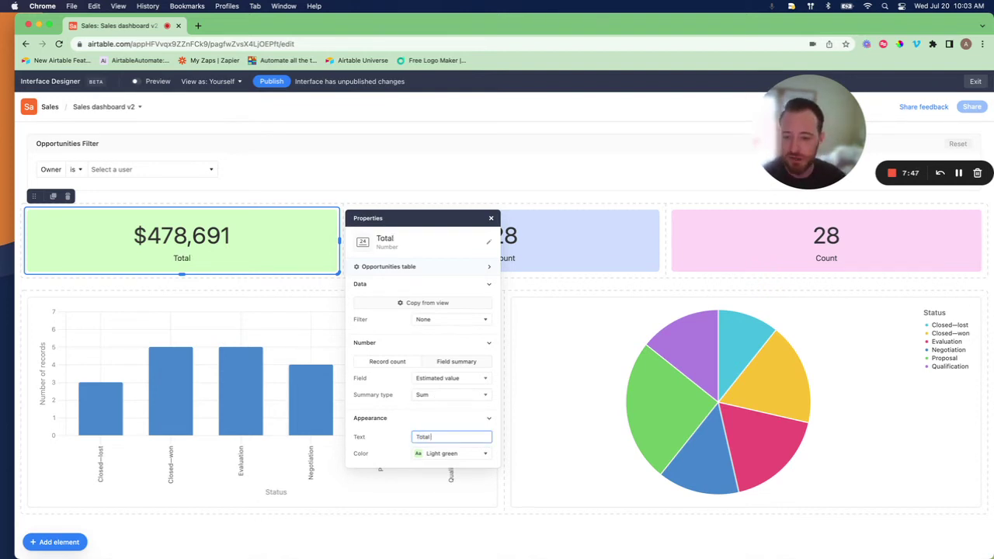
pyautogui.write(' Pipeline')
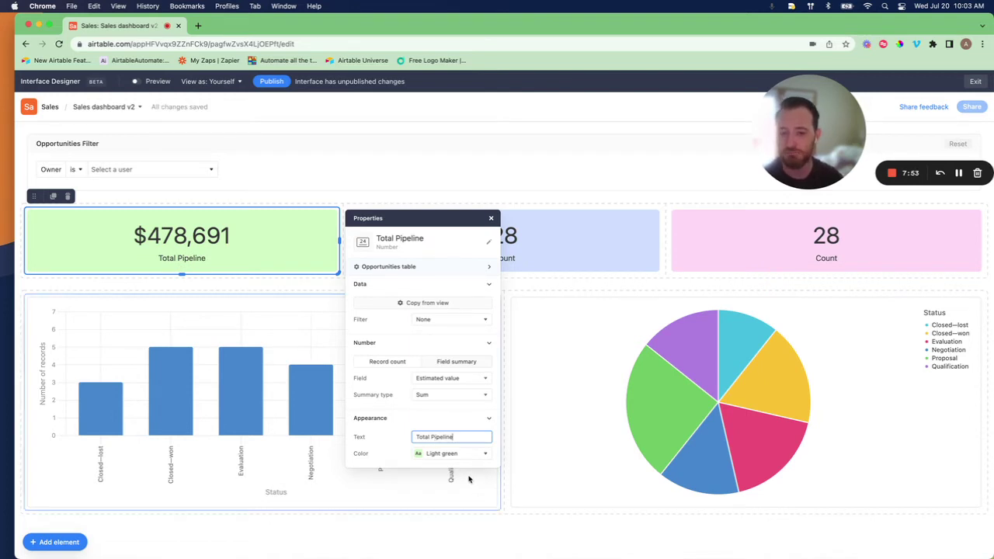
pyautogui.click(490, 218)
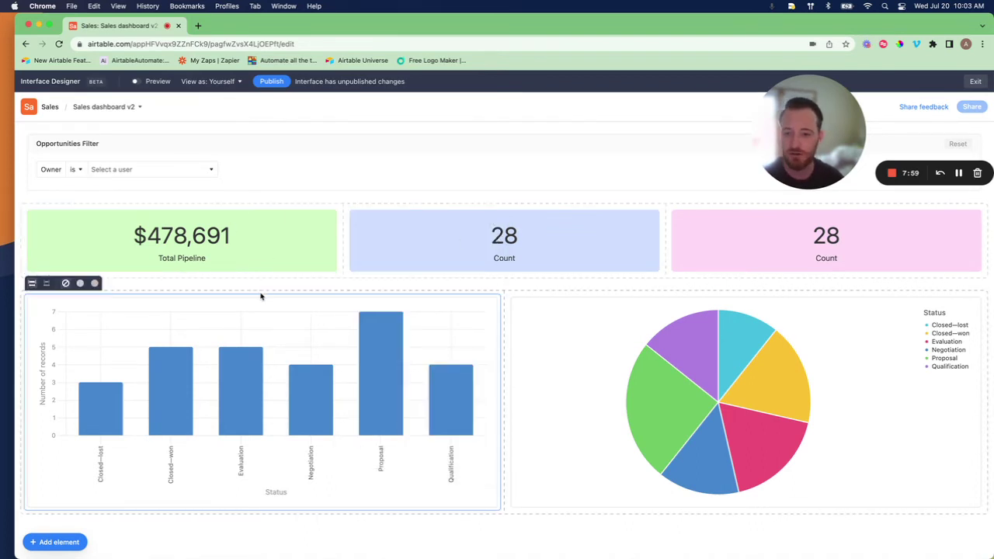
# Step: Select the light blue number element, review the Sales CRM Opportunities records in a new browser tab, and return to the dashboard
pyautogui.click(514, 250)
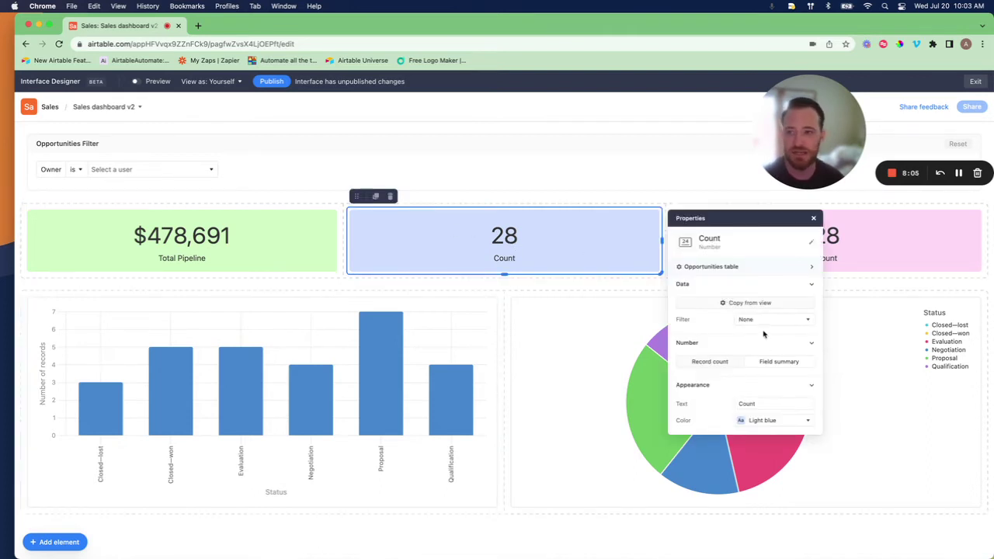
pyautogui.click(198, 26)
pyautogui.write('sales')
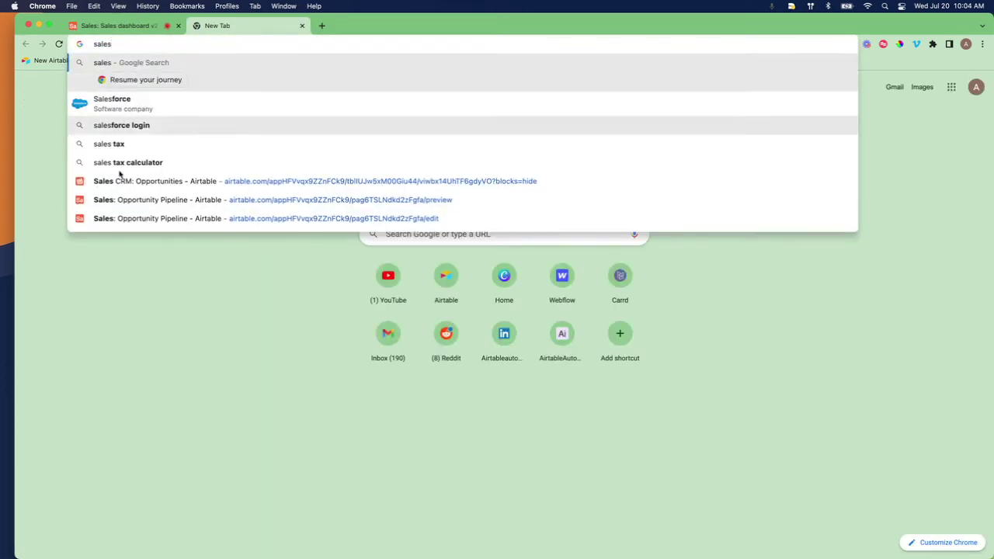
pyautogui.click(137, 182)
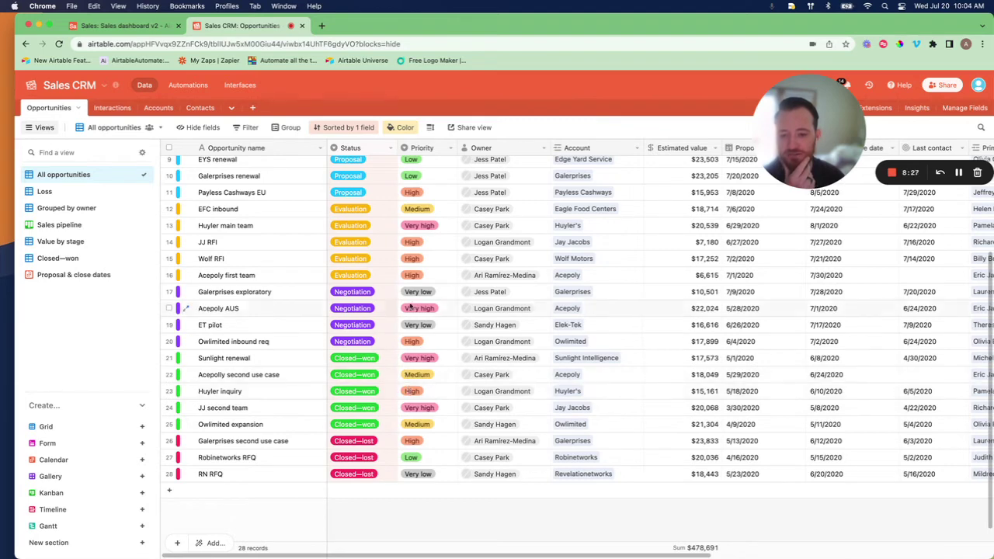
pyautogui.click(124, 26)
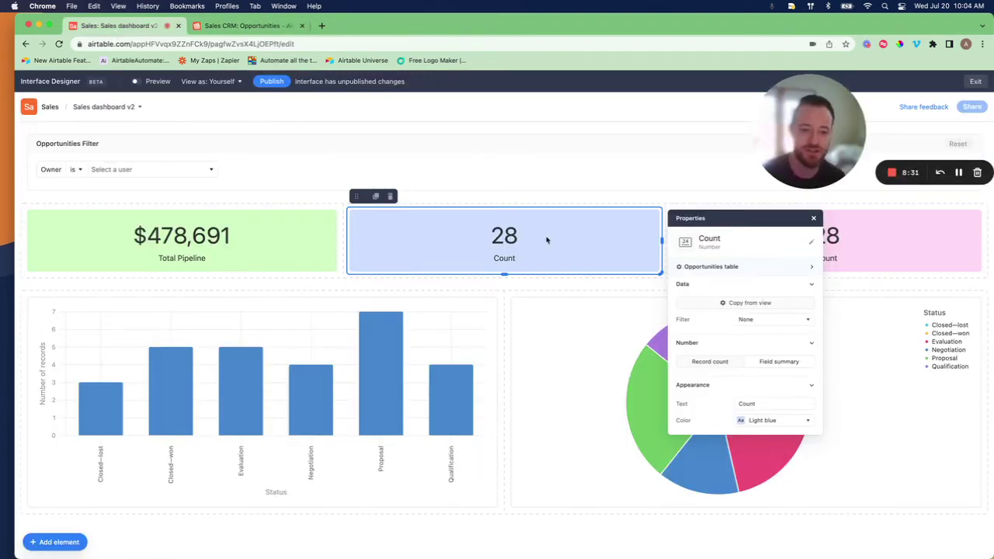
# Step: Color the middle number element light orange and make it a field summary showing the Sum of Estimated value
pyautogui.click(765, 422)
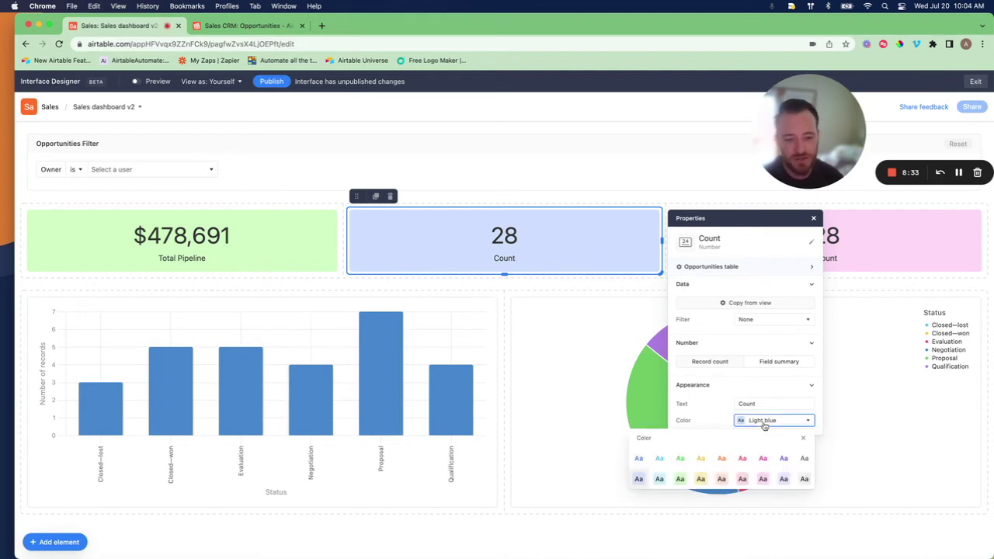
pyautogui.click(721, 479)
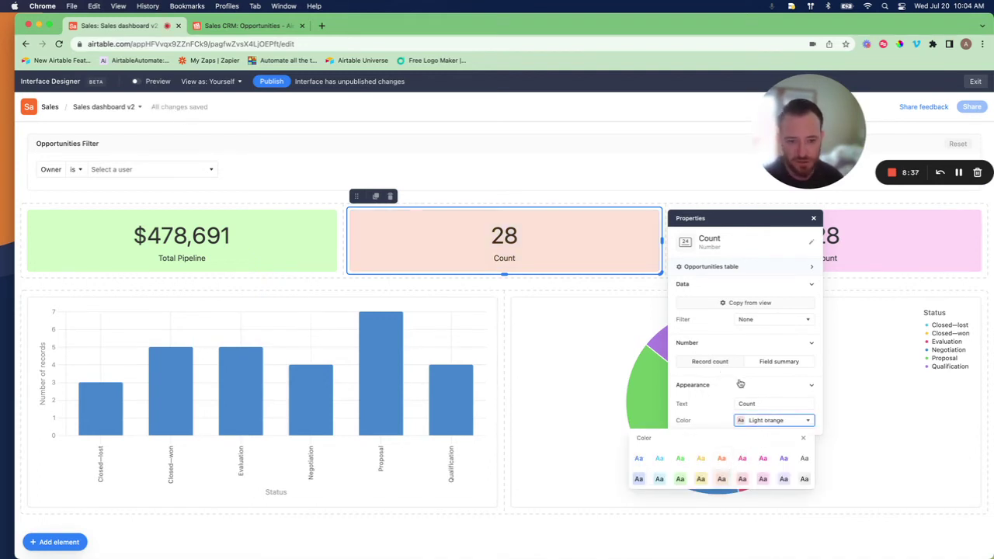
pyautogui.click(762, 364)
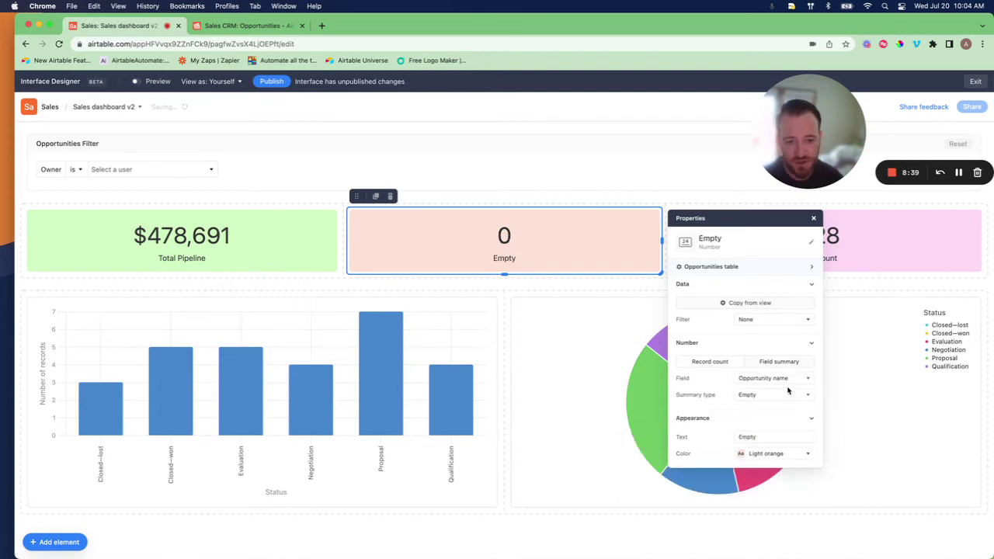
pyautogui.click(781, 380)
pyautogui.scroll(-2, 734, 473)
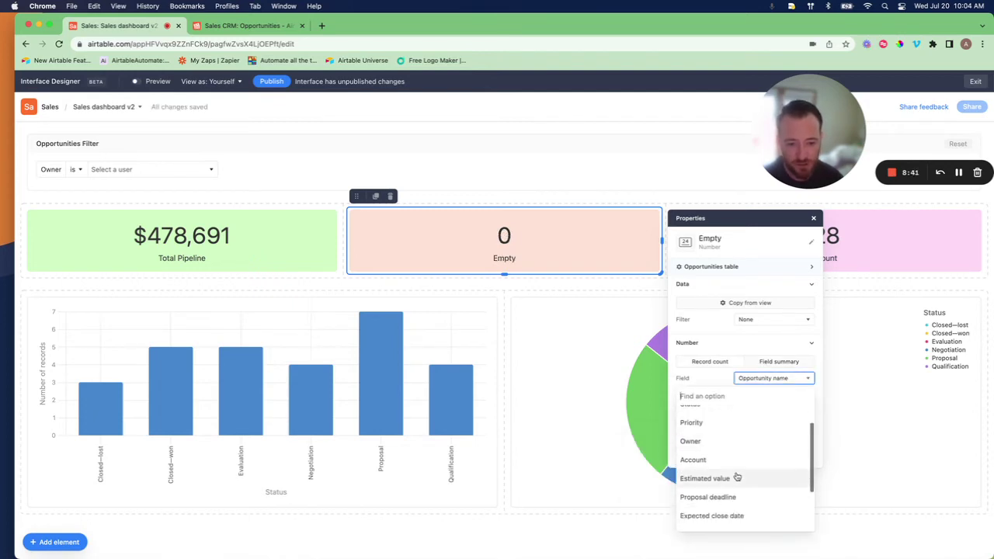
pyautogui.click(734, 474)
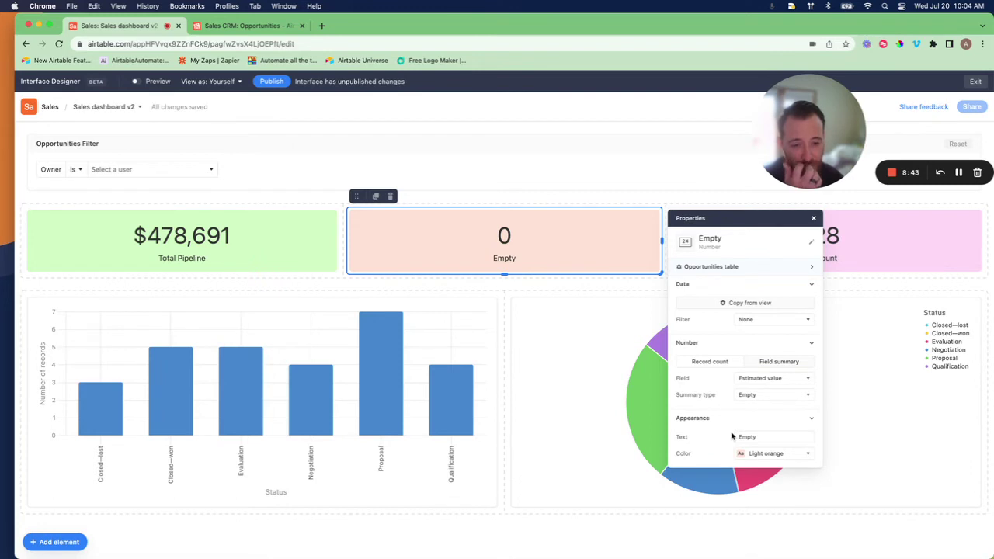
pyautogui.click(744, 396)
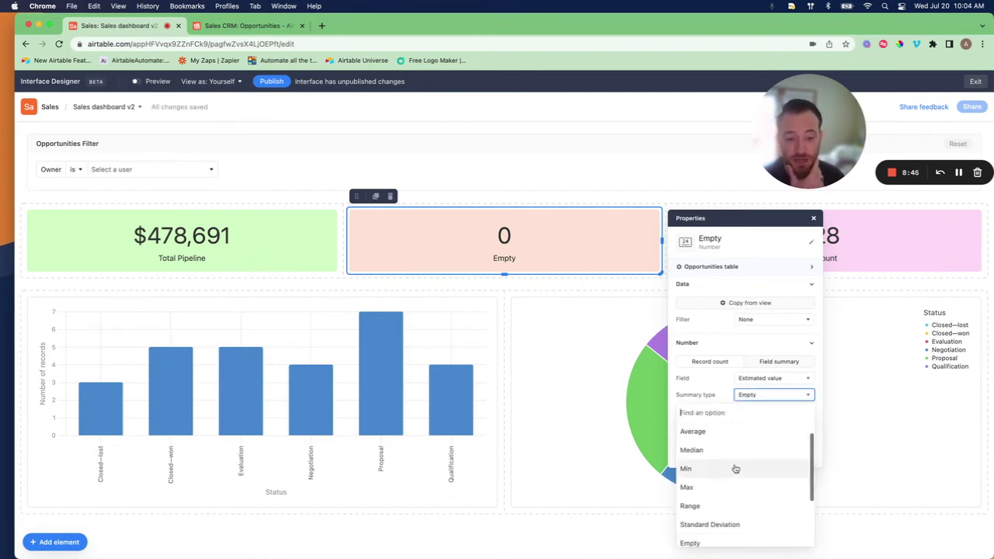
pyautogui.scroll(2, 732, 473)
pyautogui.click(705, 432)
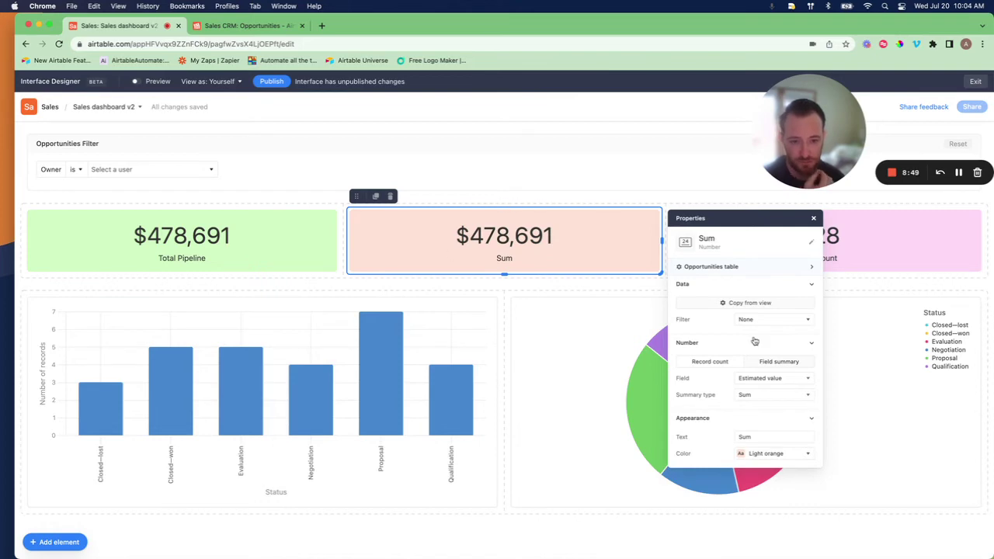
# Step: Filter the light orange number element to records where Priority is any of Very high or High
pyautogui.click(771, 319)
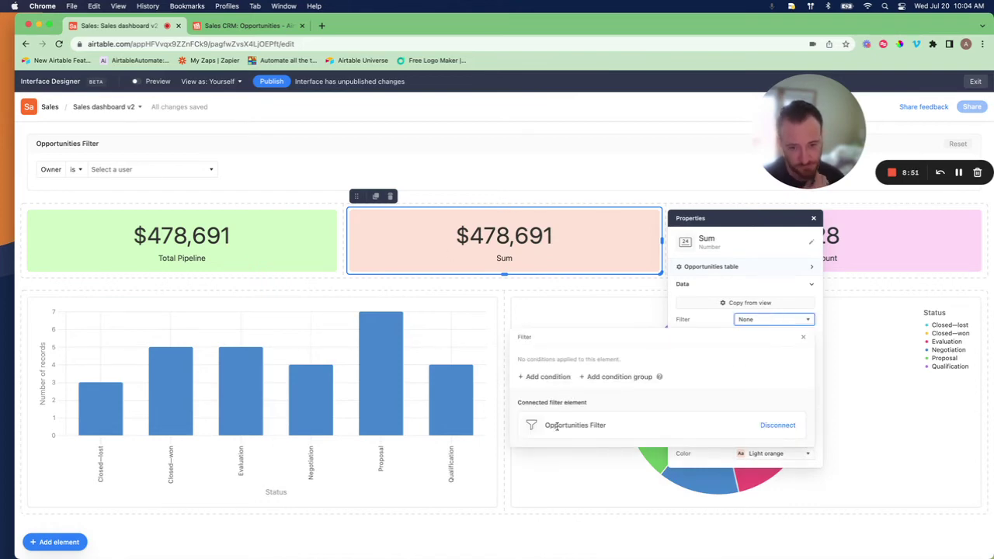
pyautogui.click(541, 377)
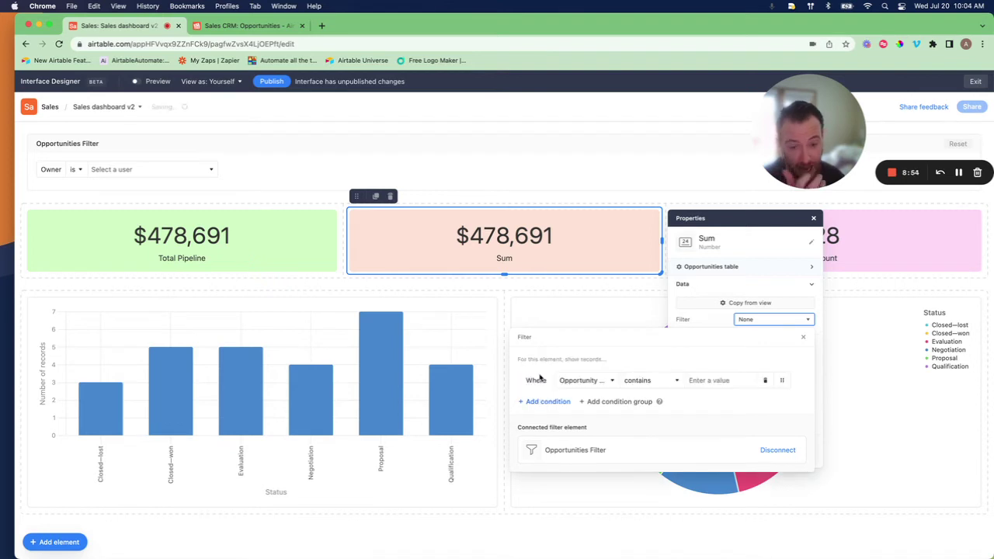
pyautogui.click(610, 379)
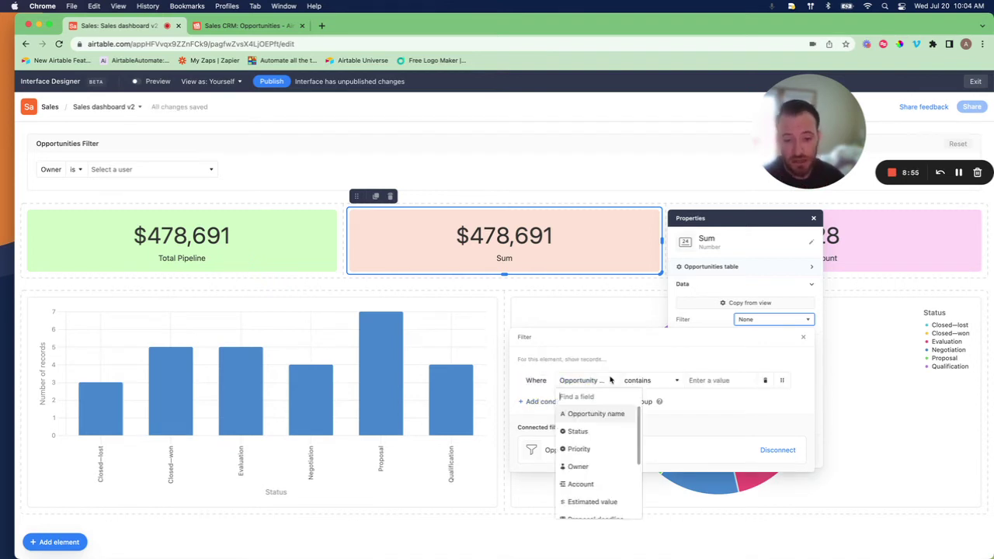
pyautogui.click(578, 449)
pyautogui.click(607, 381)
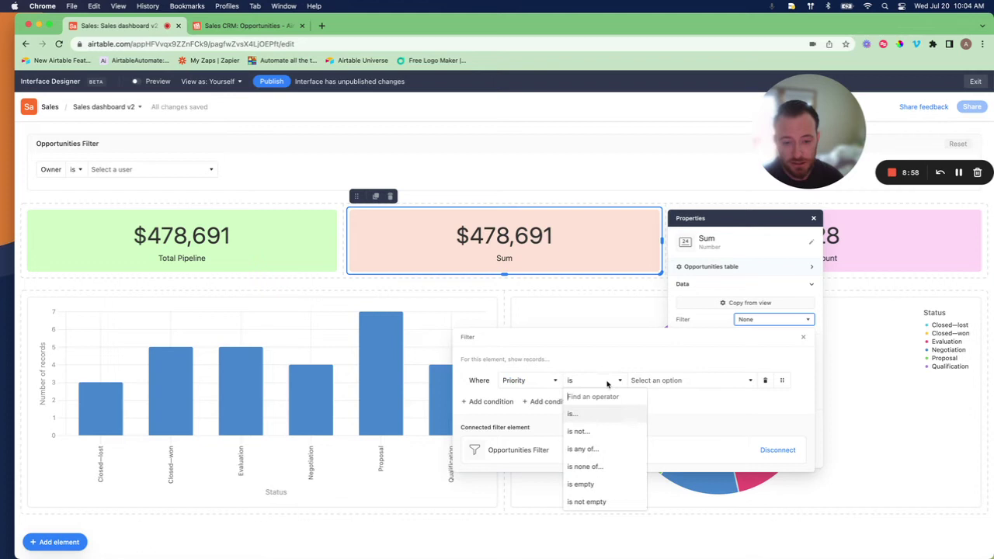
pyautogui.click(596, 448)
pyautogui.click(695, 380)
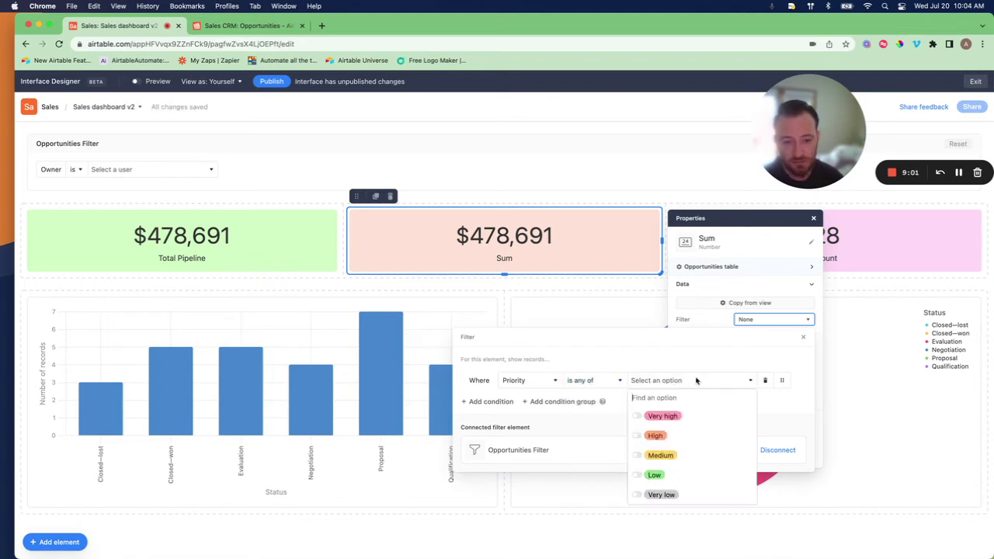
pyautogui.click(635, 416)
pyautogui.click(635, 435)
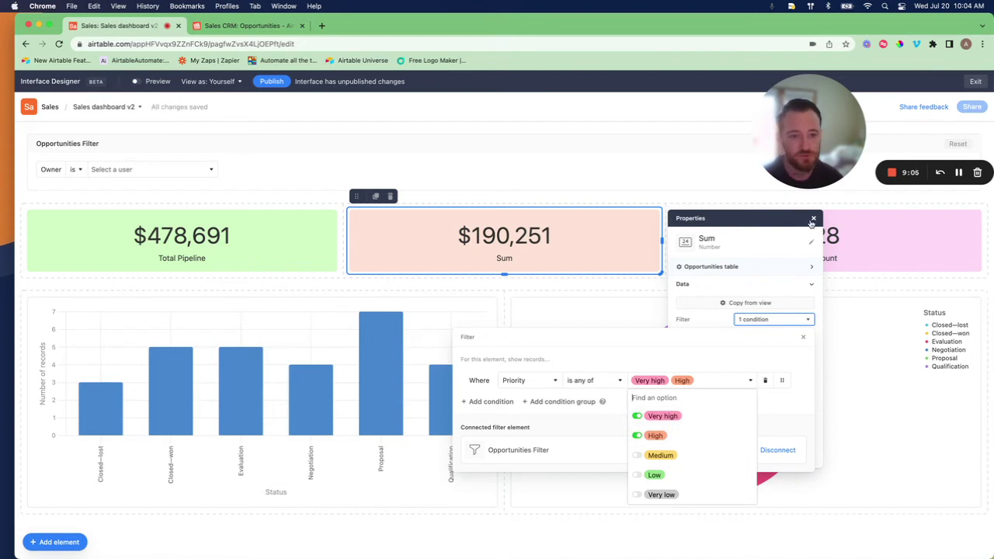
pyautogui.click(777, 243)
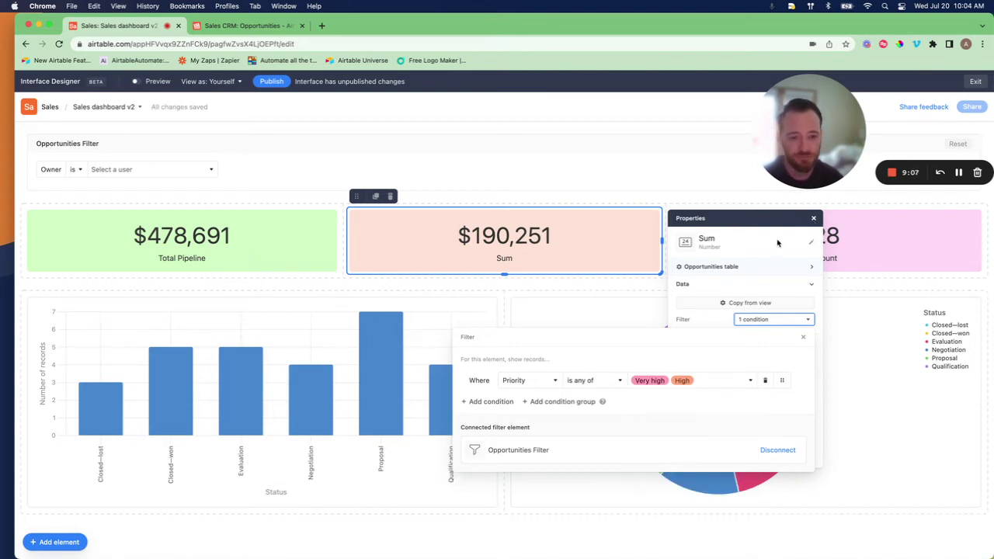
pyautogui.click(802, 337)
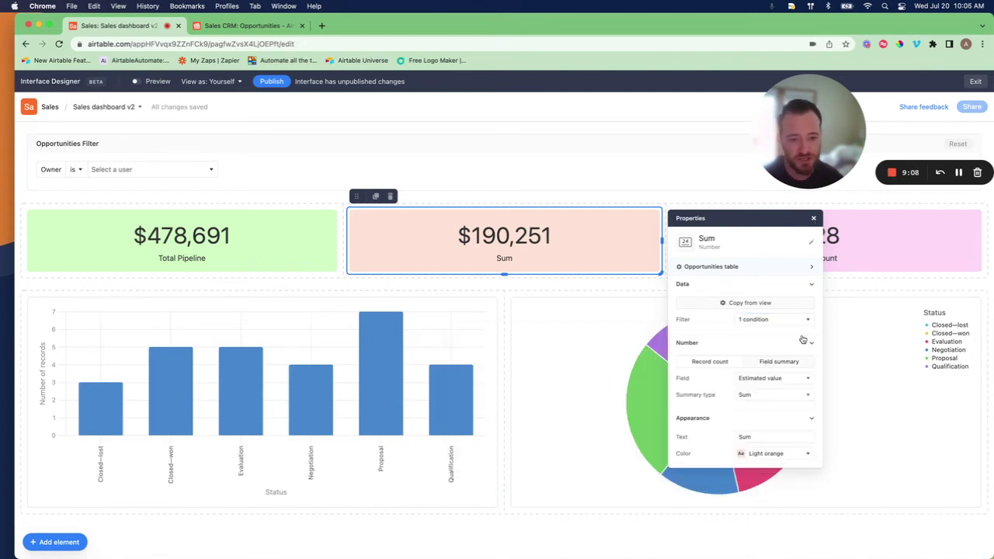
# Step: Label the light orange number element "Priority Pipeline" and close its properties
pyautogui.doubleClick(754, 437)
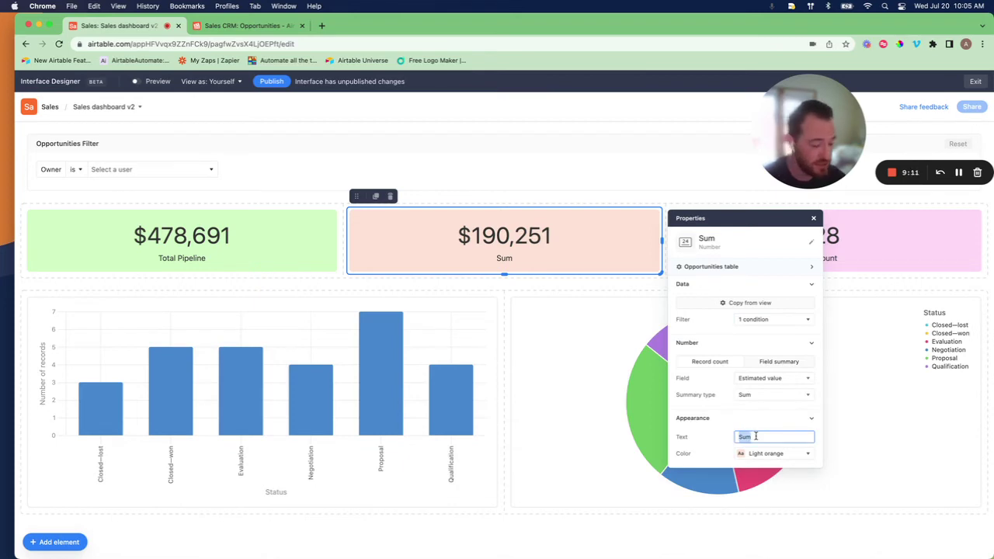
pyautogui.write('High')
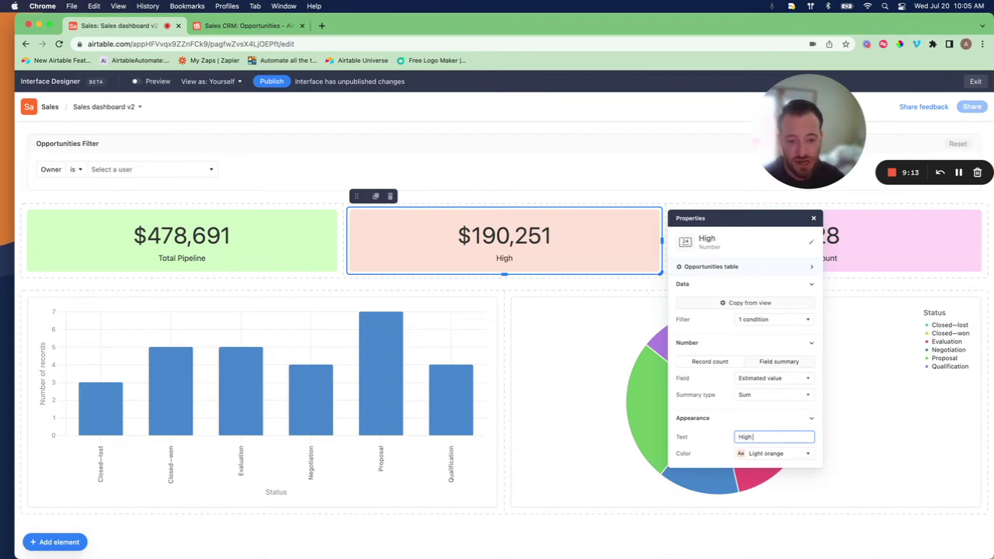
pyautogui.write(' Pi')
pyautogui.press('BackSpace')
pyautogui.press('BackSpace')
pyautogui.press('BackSpace')
pyautogui.press('BackSpace')
pyautogui.press('BackSpace')
pyautogui.press('BackSpace')
pyautogui.press('BackSpace')
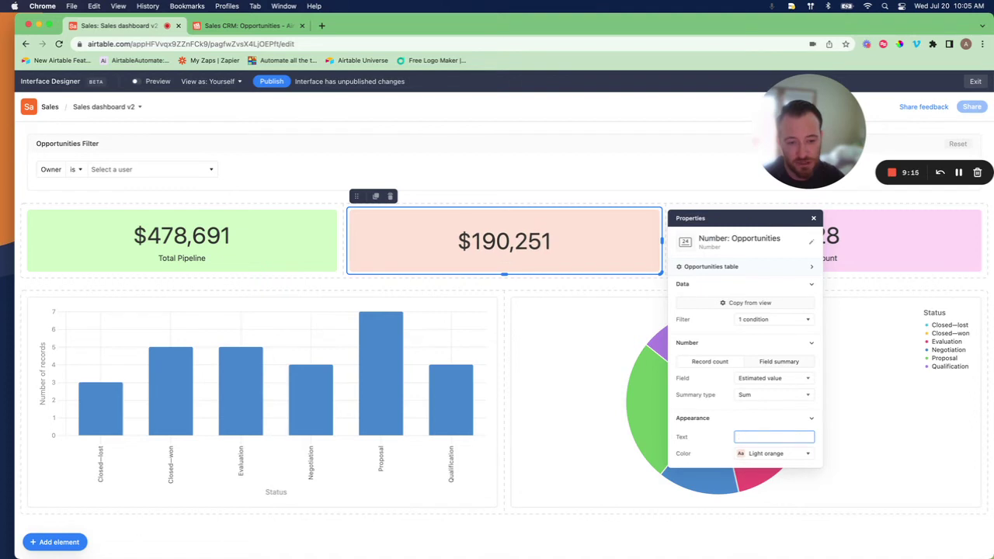
pyautogui.write('Priority Pi')
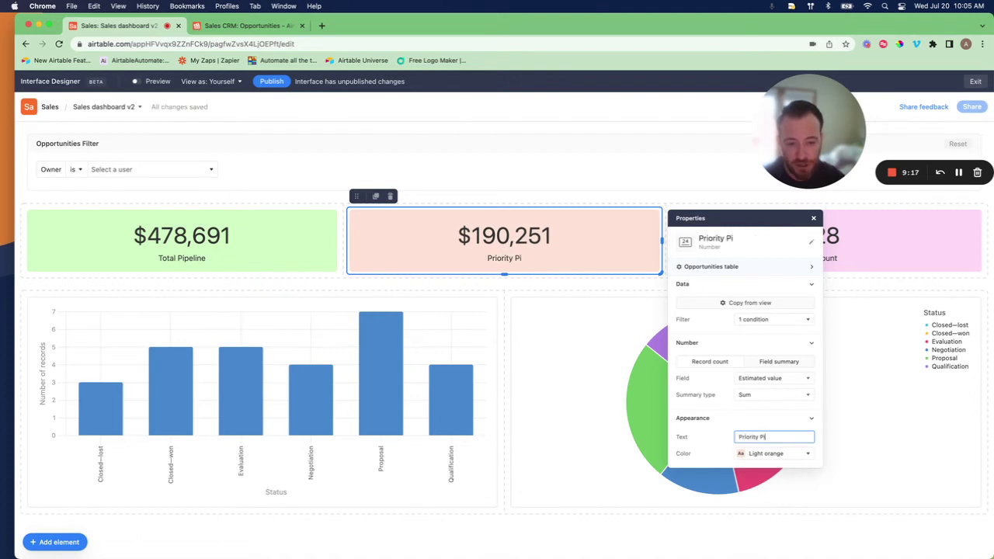
pyautogui.write('peline')
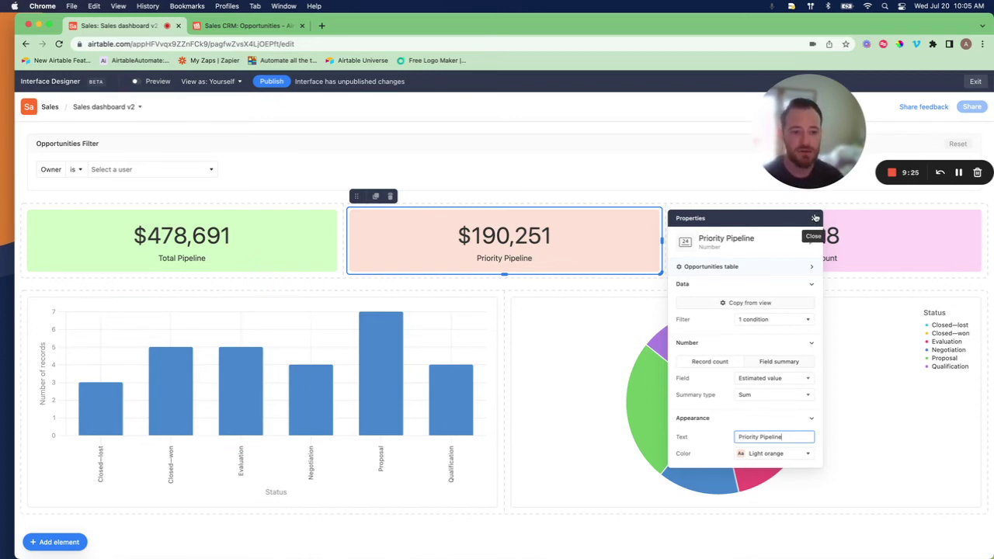
pyautogui.click(814, 217)
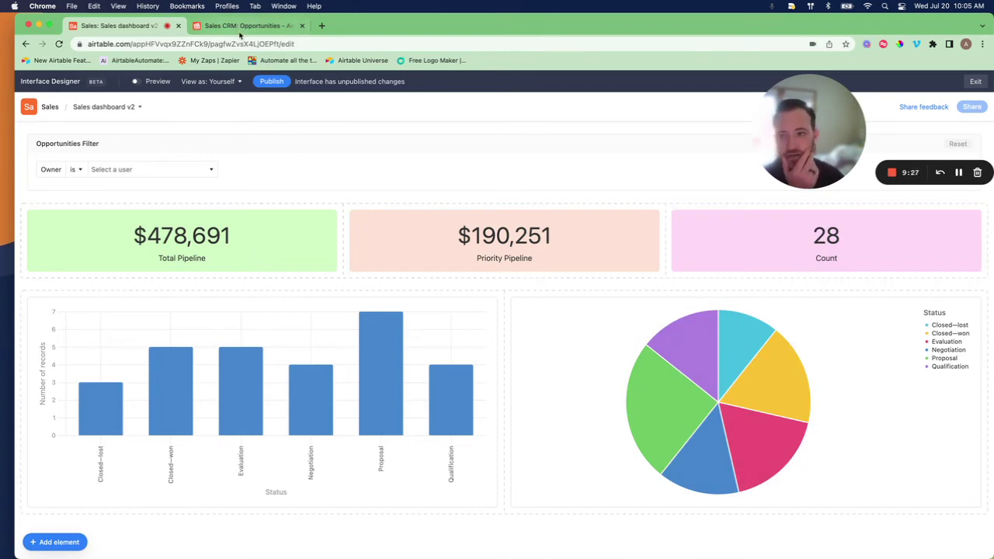
# Step: Examine the Status and Priority values of the Sales CRM Opportunities records in the other browser tab, then return to the dashboard
pyautogui.click(223, 27)
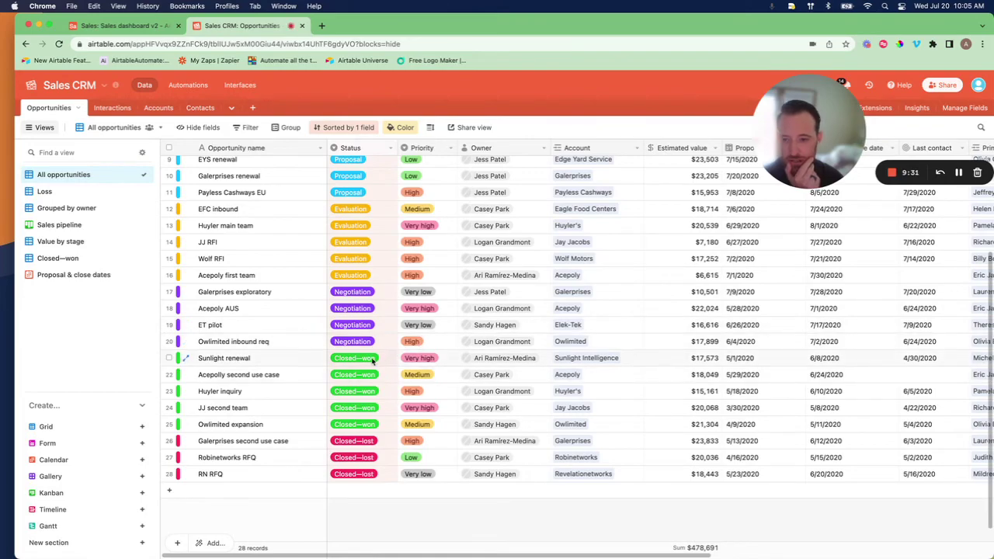
pyautogui.scroll(1, 374, 361)
pyautogui.scroll(4, 373, 364)
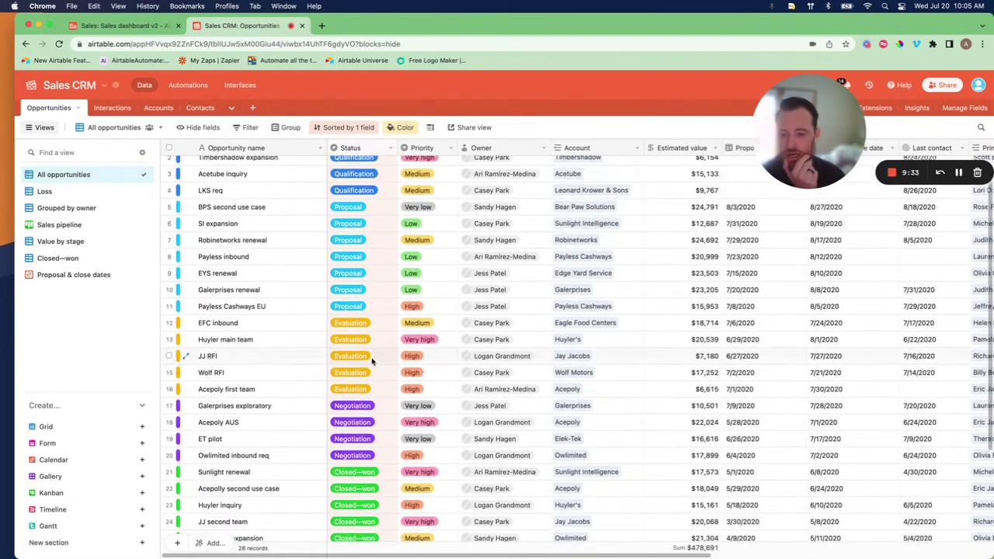
pyautogui.scroll(1, 372, 361)
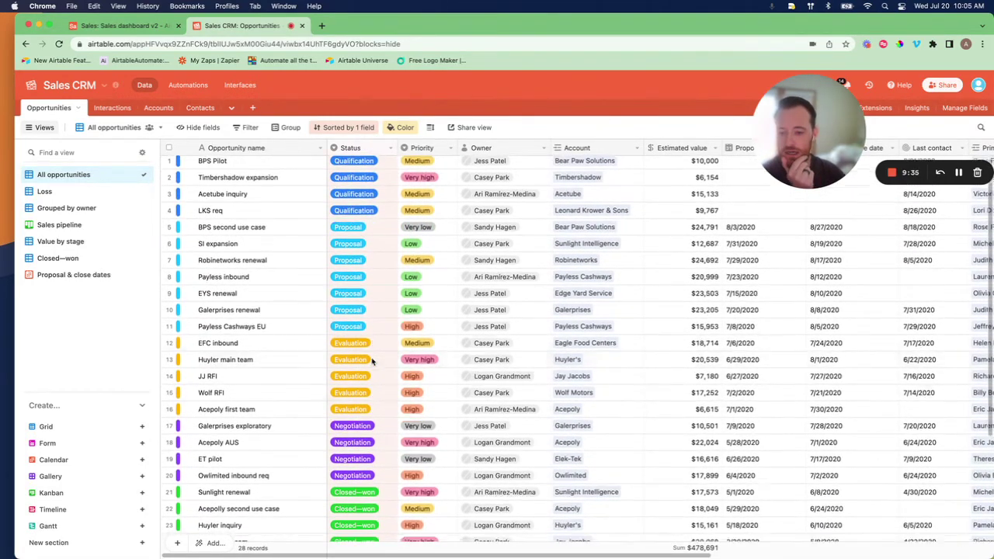
pyautogui.scroll(-2, 372, 361)
pyautogui.scroll(1, 372, 361)
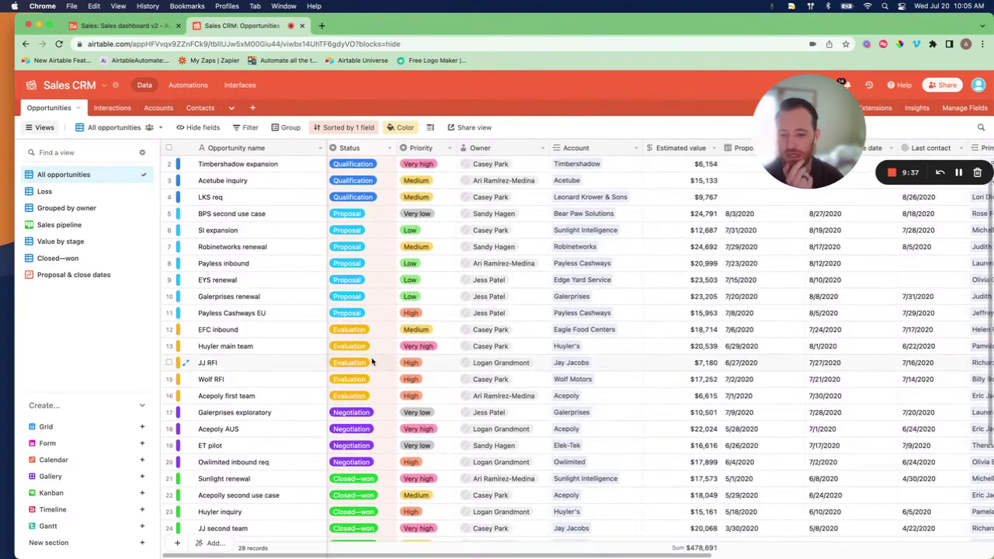
pyautogui.scroll(-3, 372, 361)
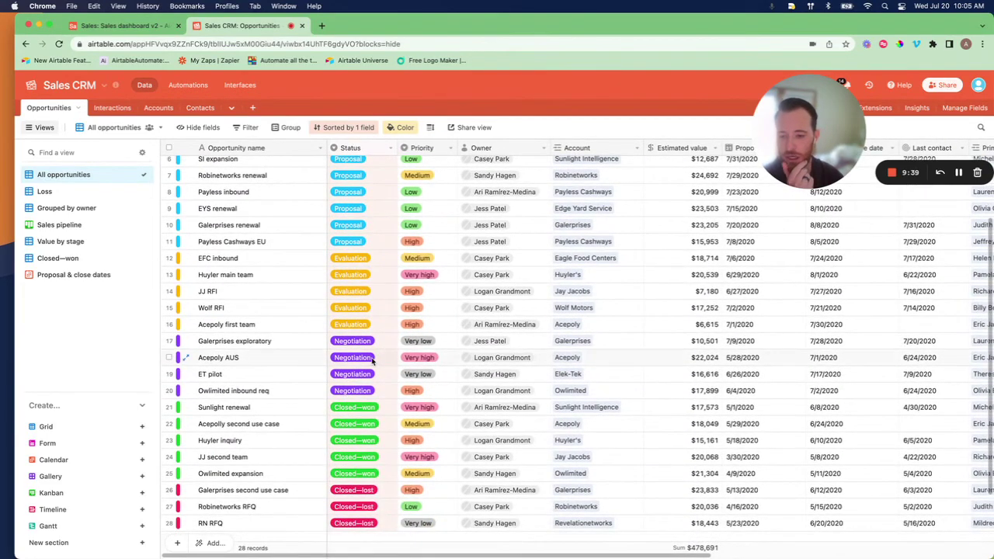
pyautogui.scroll(1, 371, 358)
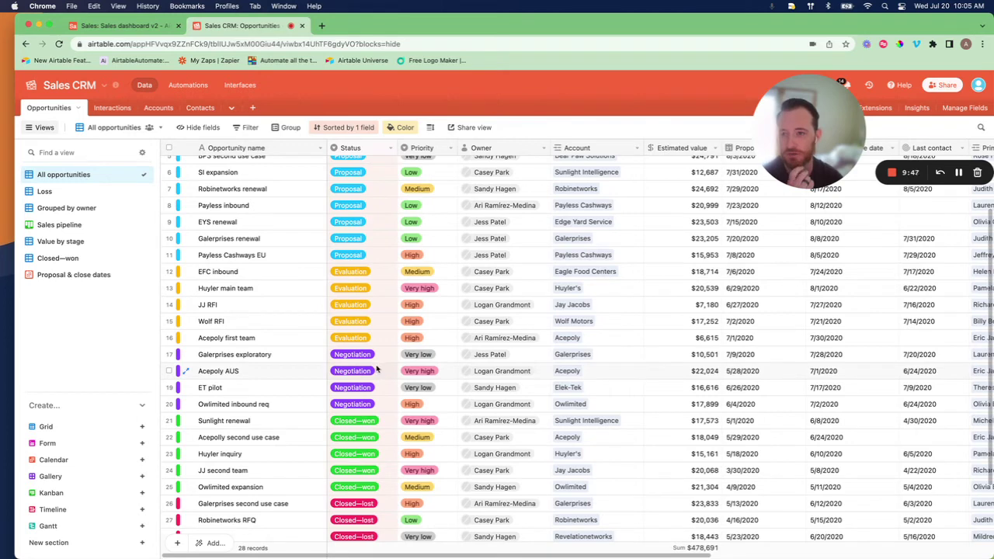
pyautogui.scroll(3, 323, 274)
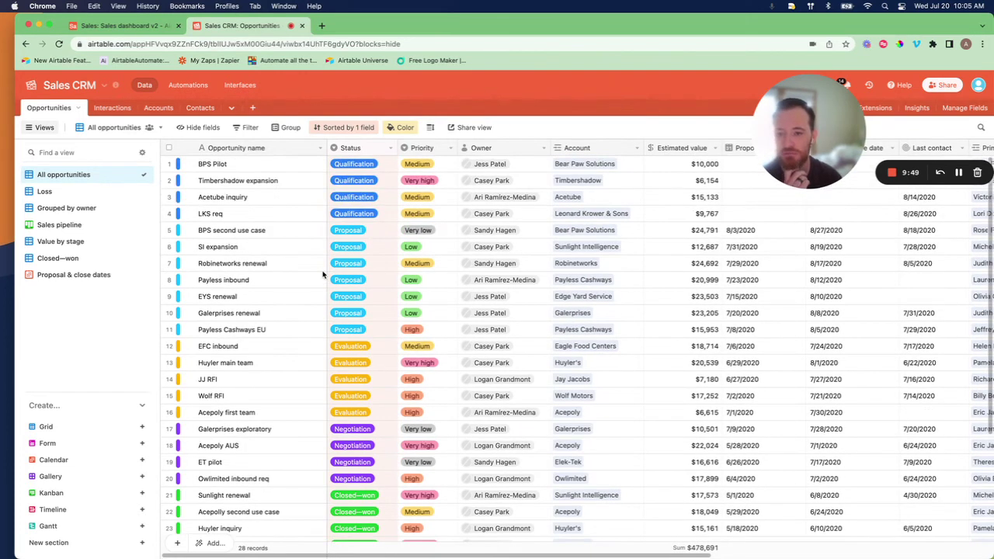
pyautogui.scroll(-5, 388, 359)
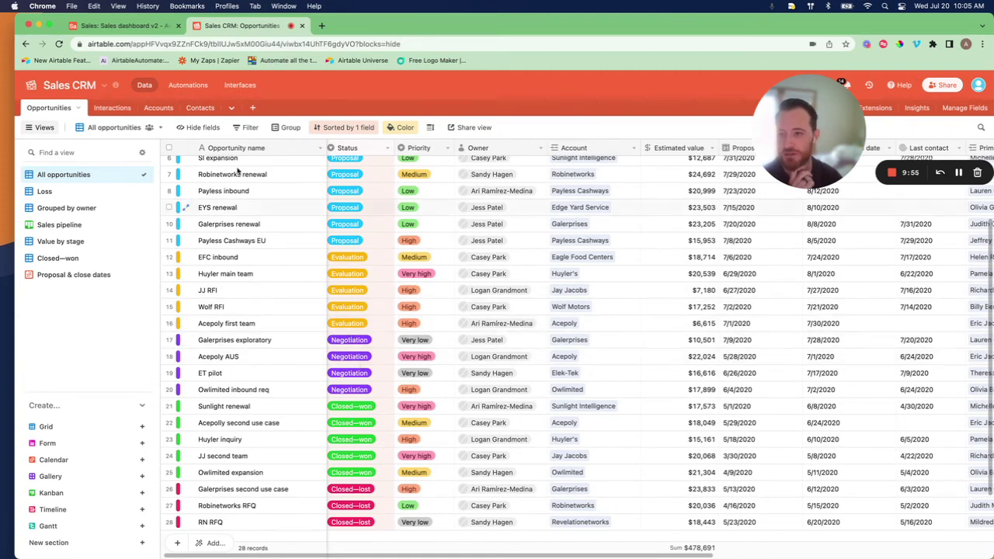
pyautogui.click(136, 26)
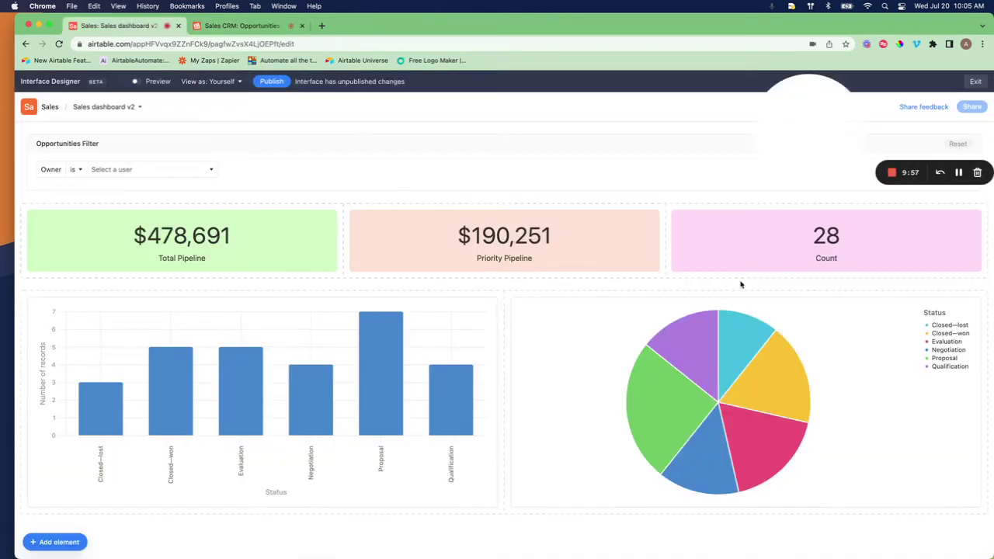
# Step: Filter the light pink number element to records where Status is any of Negotiation or Evaluation
pyautogui.click(804, 261)
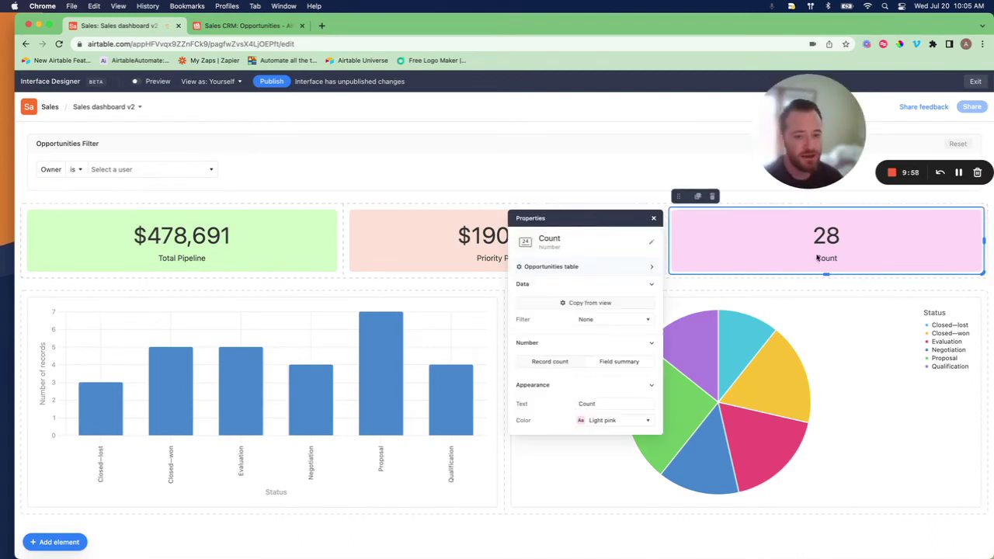
pyautogui.click(595, 320)
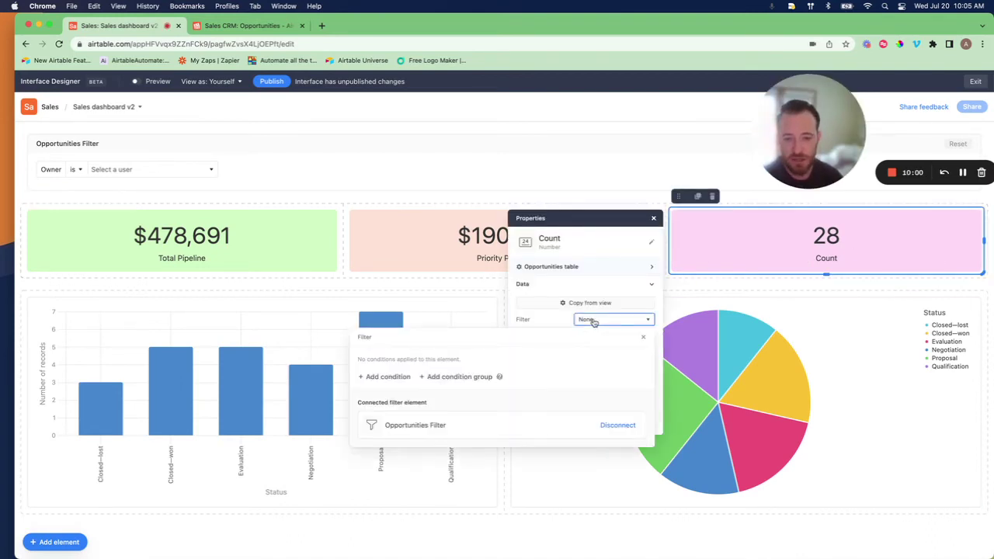
pyautogui.click(392, 377)
pyautogui.click(453, 380)
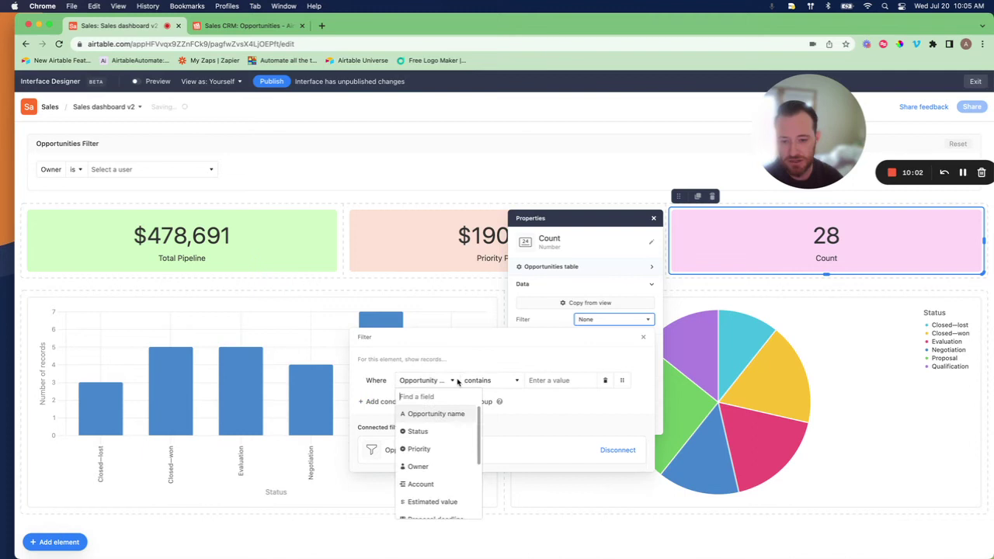
pyautogui.click(433, 433)
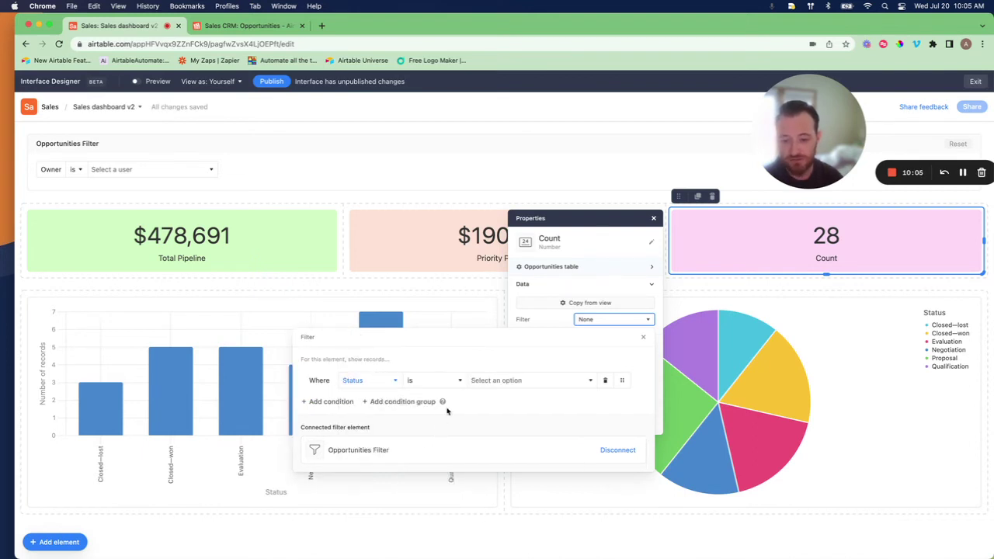
pyautogui.click(461, 382)
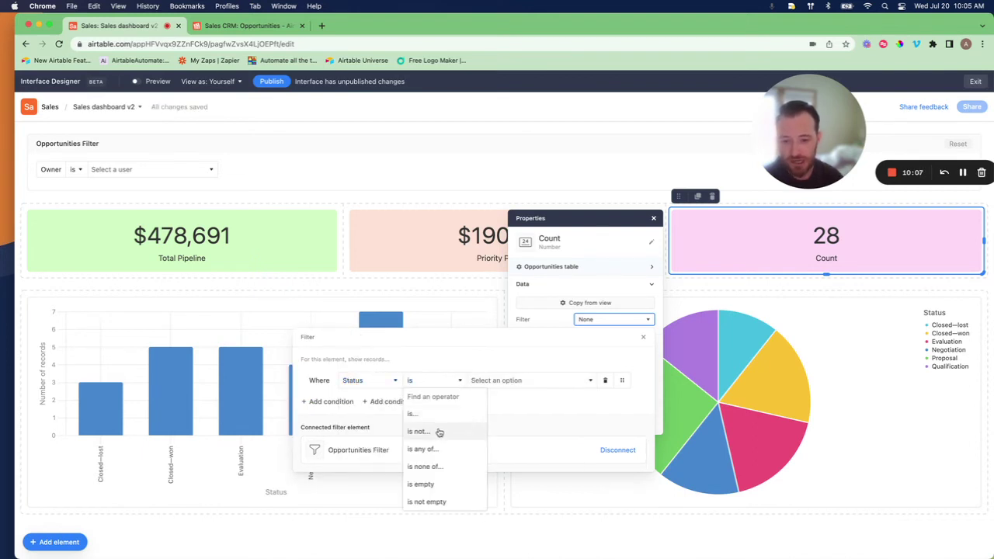
pyautogui.click(435, 448)
pyautogui.click(508, 384)
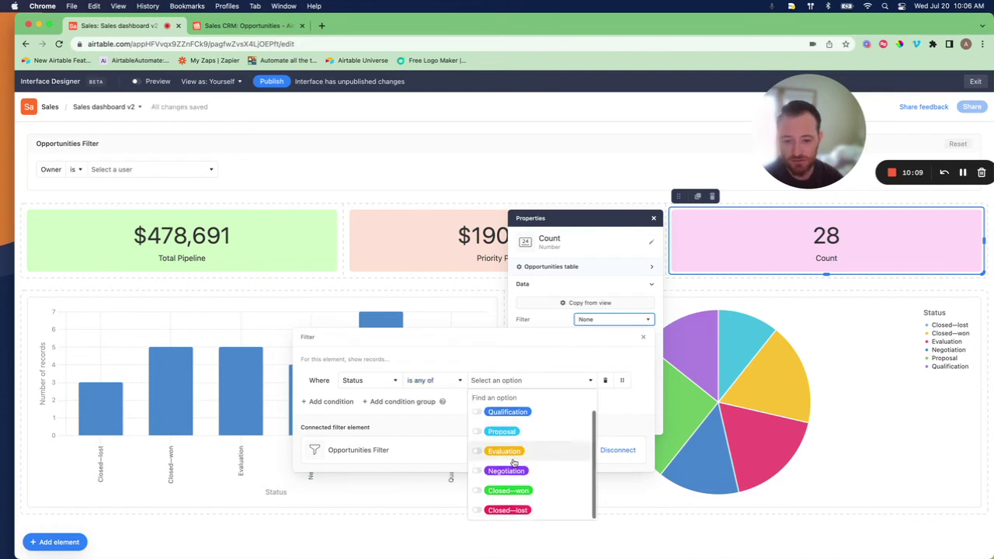
pyautogui.click(474, 471)
pyautogui.click(476, 453)
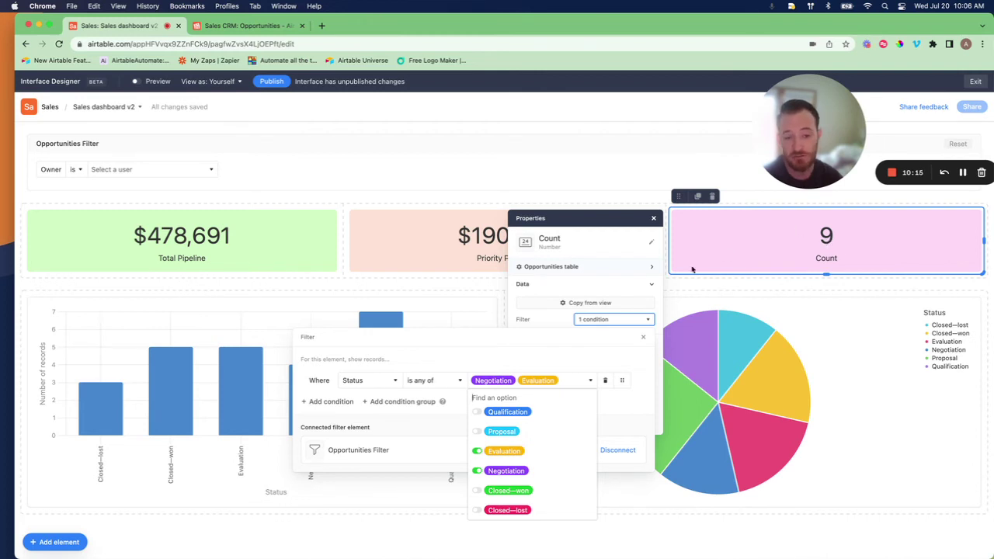
pyautogui.click(612, 243)
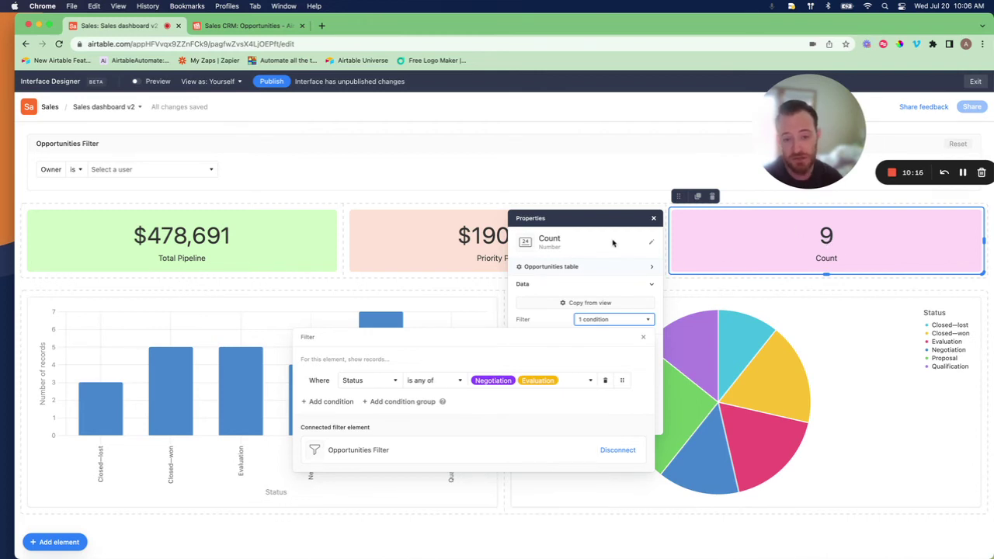
pyautogui.click(656, 348)
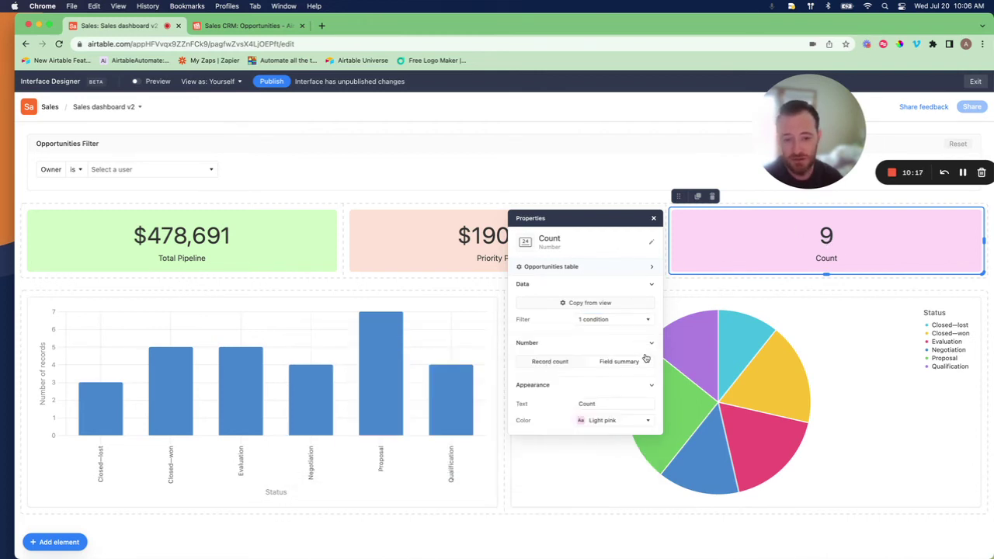
# Step: Set the light pink number element to a field summary showing the Sum of Estimated value
pyautogui.click(624, 362)
pyautogui.click(603, 380)
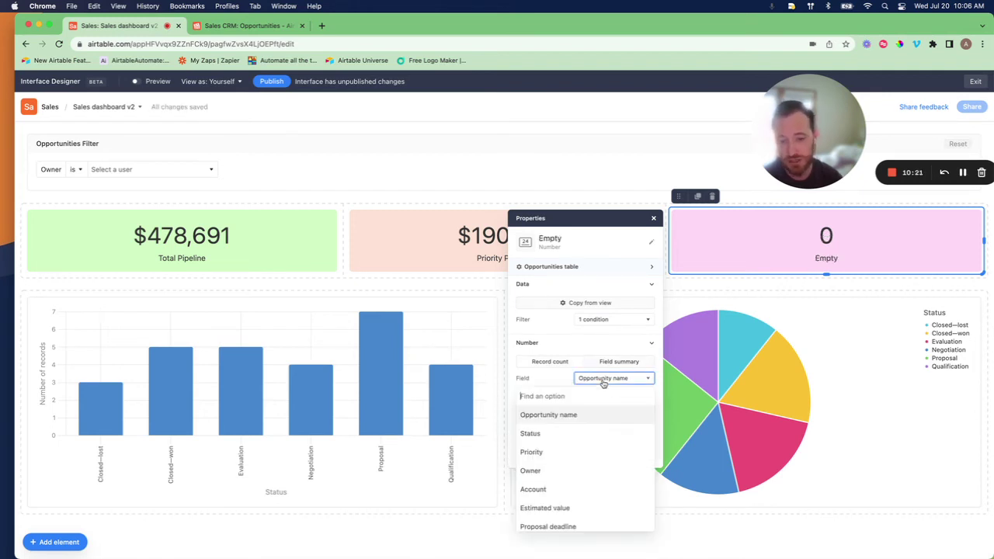
pyautogui.click(576, 509)
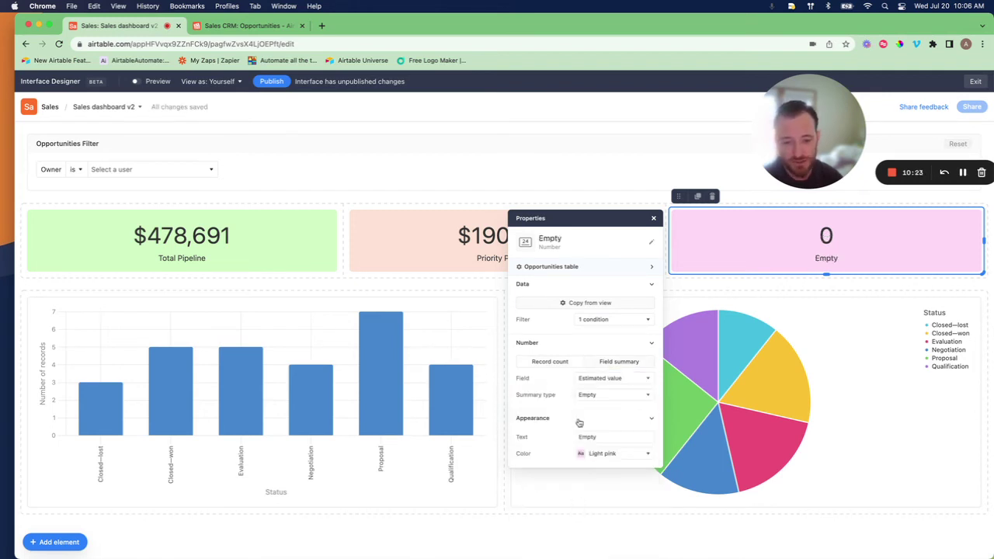
pyautogui.click(588, 396)
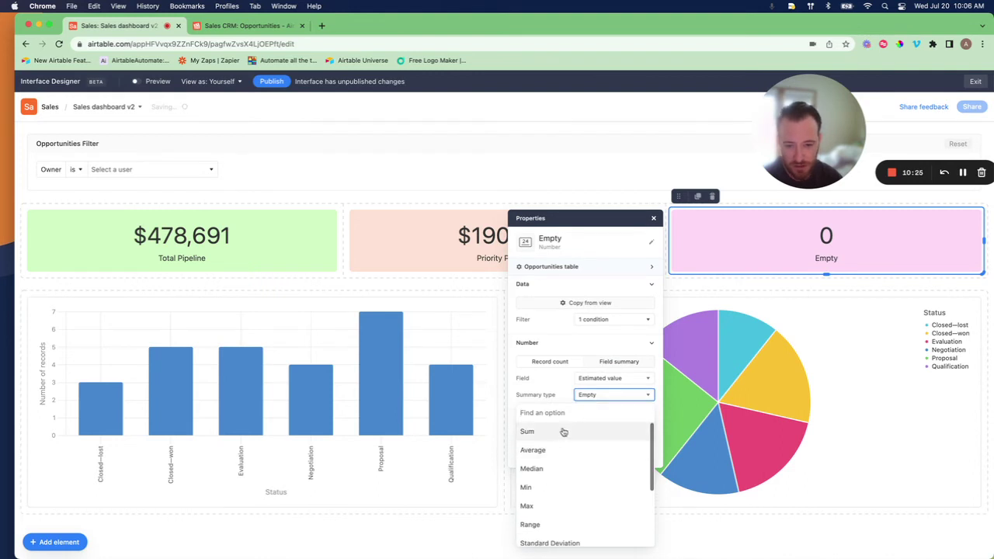
pyautogui.click(561, 432)
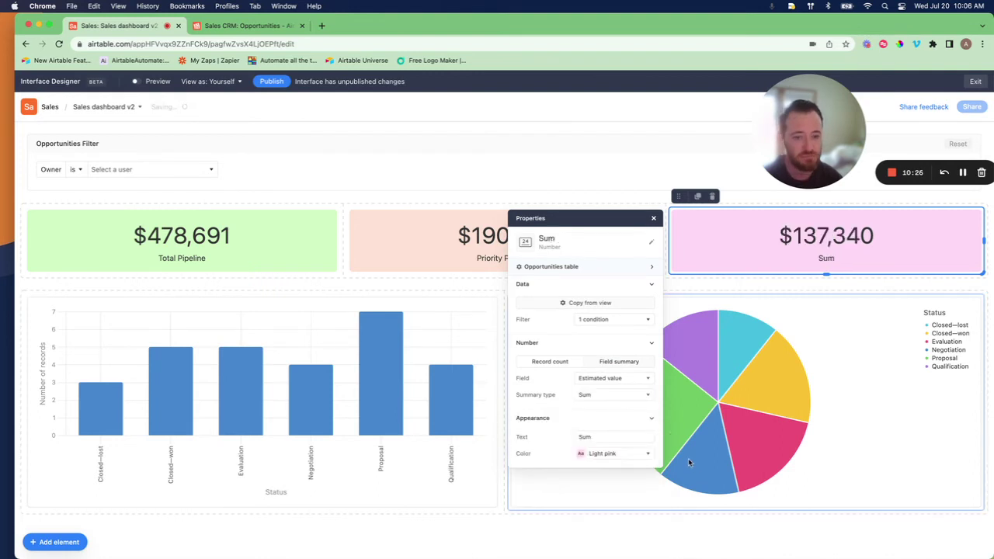
# Step: Change the third number element's color to Light purple and close its properties
pyautogui.click(630, 453)
pyautogui.click(624, 435)
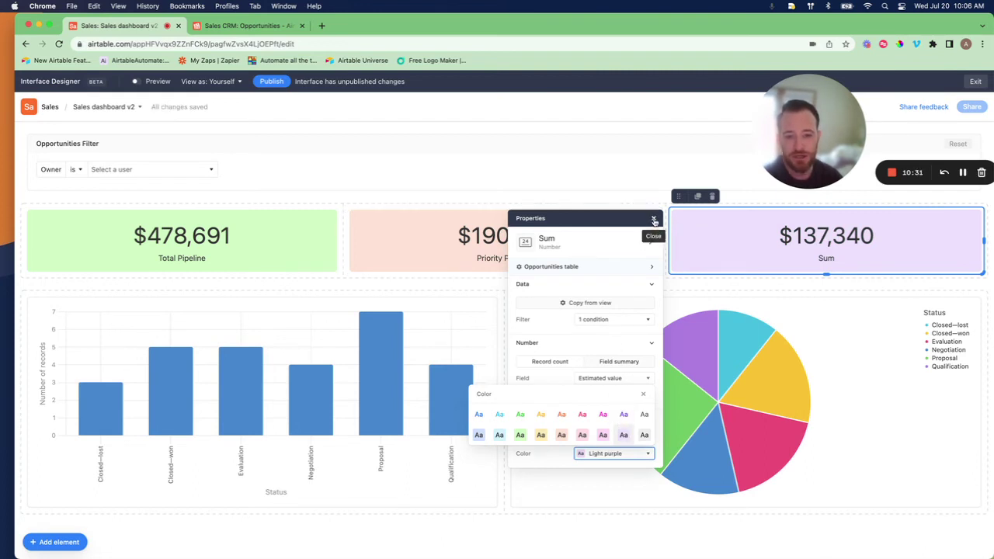
pyautogui.click(654, 220)
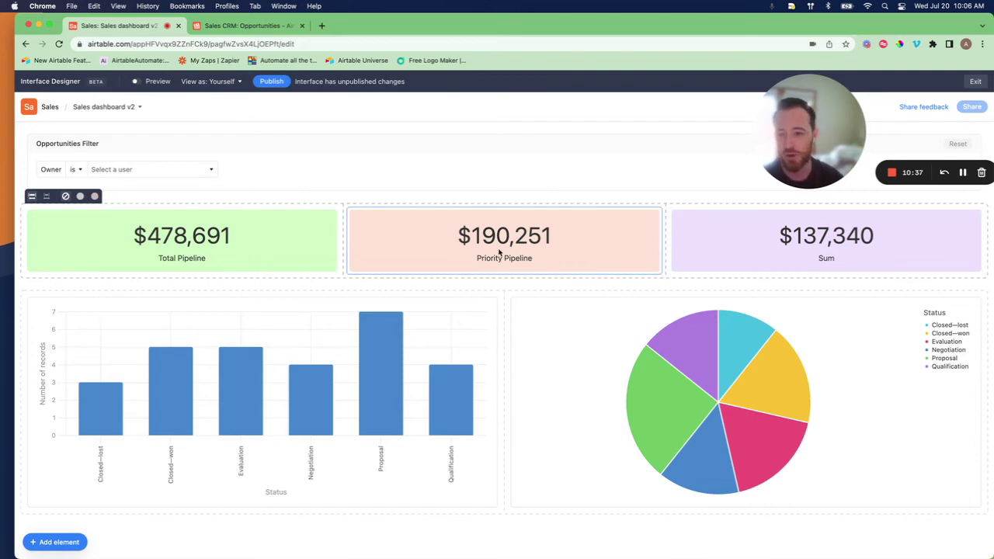
# Step: Duplicate the light purple number element, and narrow the top three number elements to about a quarter of the row each
pyautogui.click(765, 248)
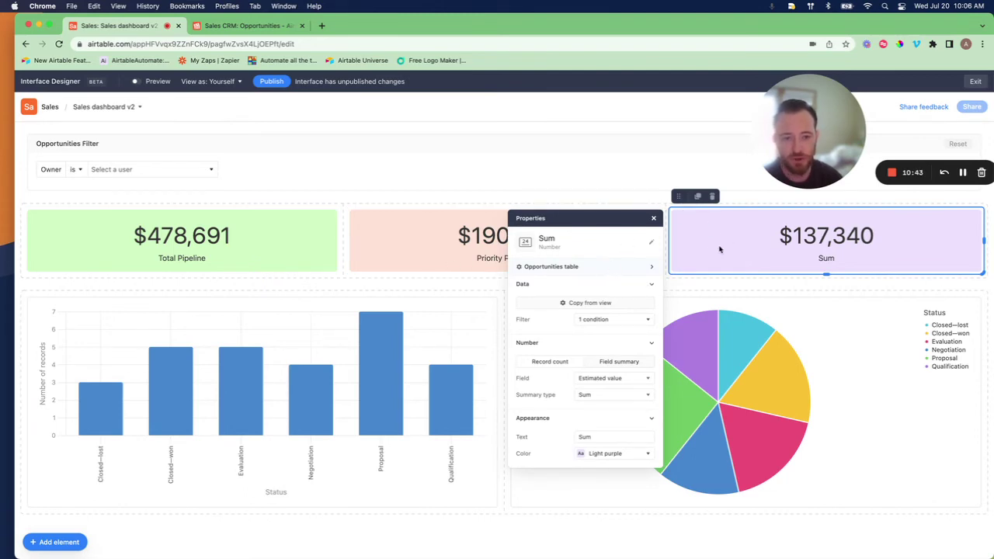
pyautogui.click(697, 197)
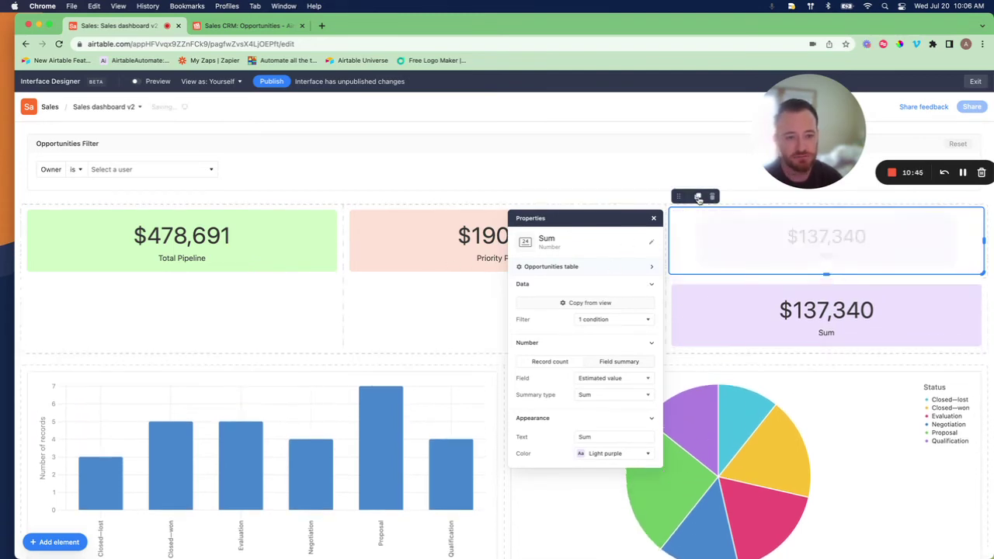
pyautogui.click(298, 250)
pyautogui.moveTo(340, 240); pyautogui.dragTo(259, 242)
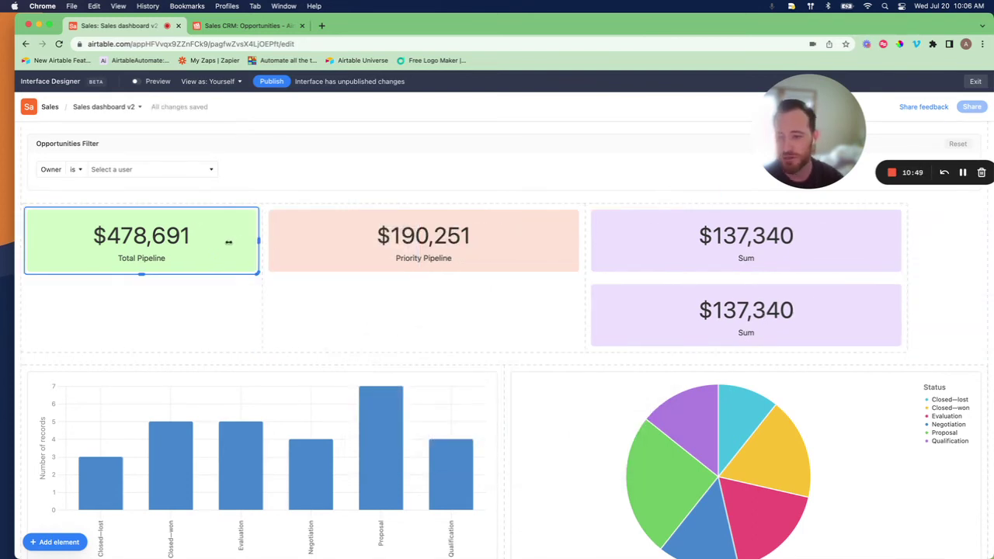
pyautogui.click(480, 243)
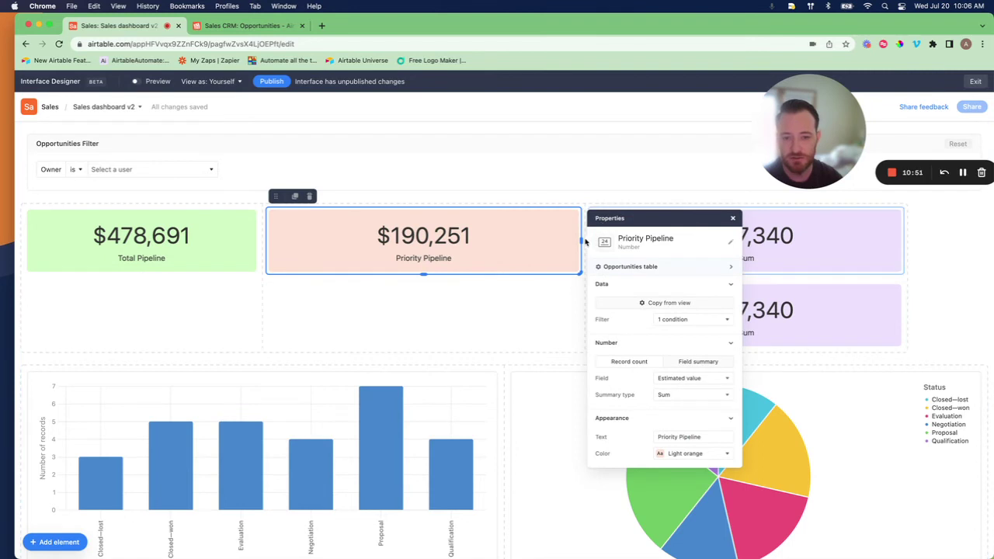
pyautogui.moveTo(579, 240); pyautogui.dragTo(467, 237)
pyautogui.click(745, 243)
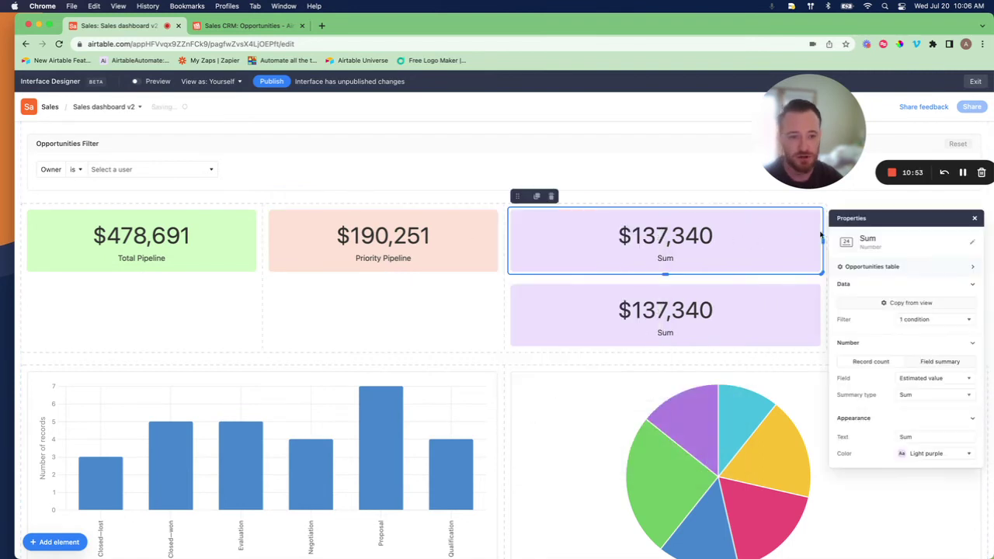
pyautogui.moveTo(824, 241); pyautogui.dragTo(718, 240)
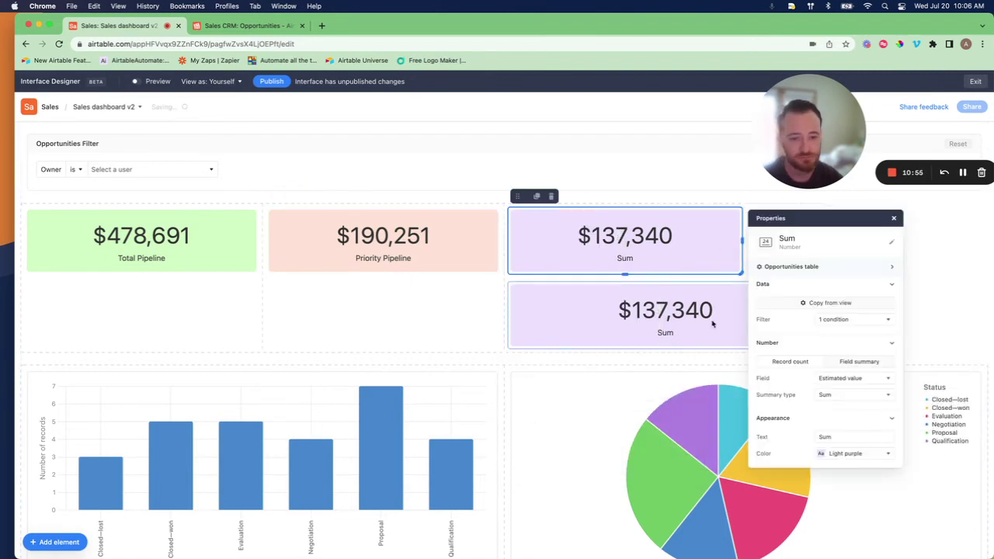
# Step: Move the lower light purple number element into the free fourth column of the number row and open its properties
pyautogui.click(683, 327)
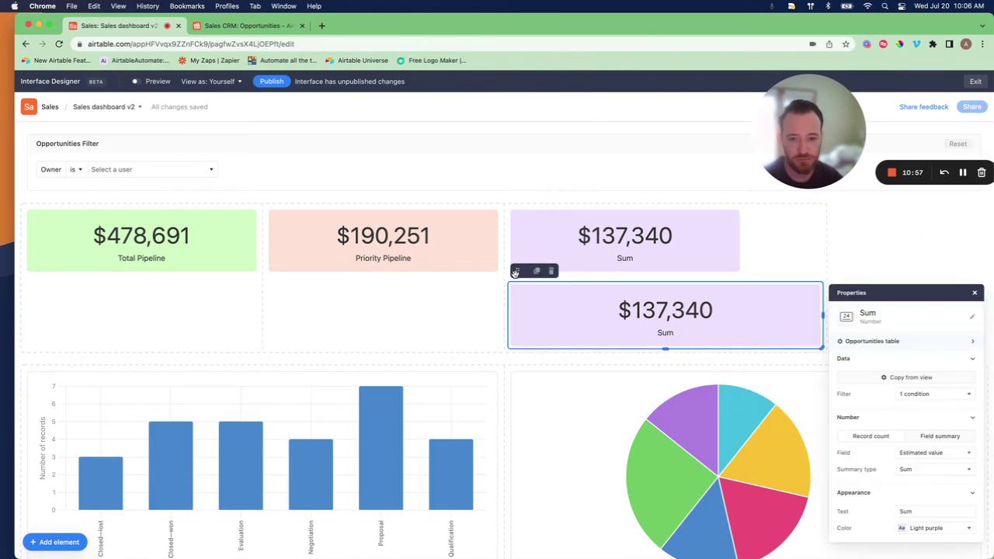
pyautogui.moveTo(515, 272); pyautogui.dragTo(769, 228)
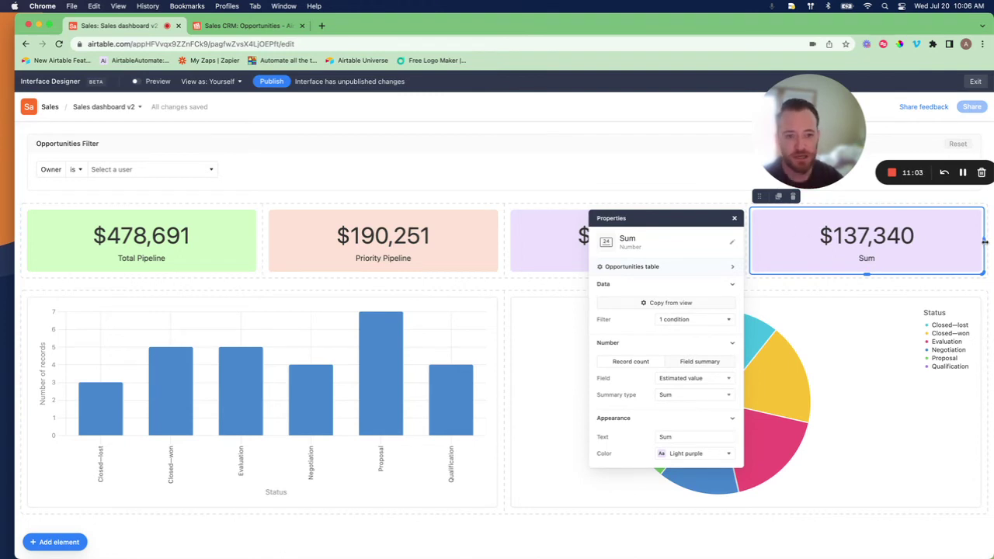
pyautogui.click(916, 201)
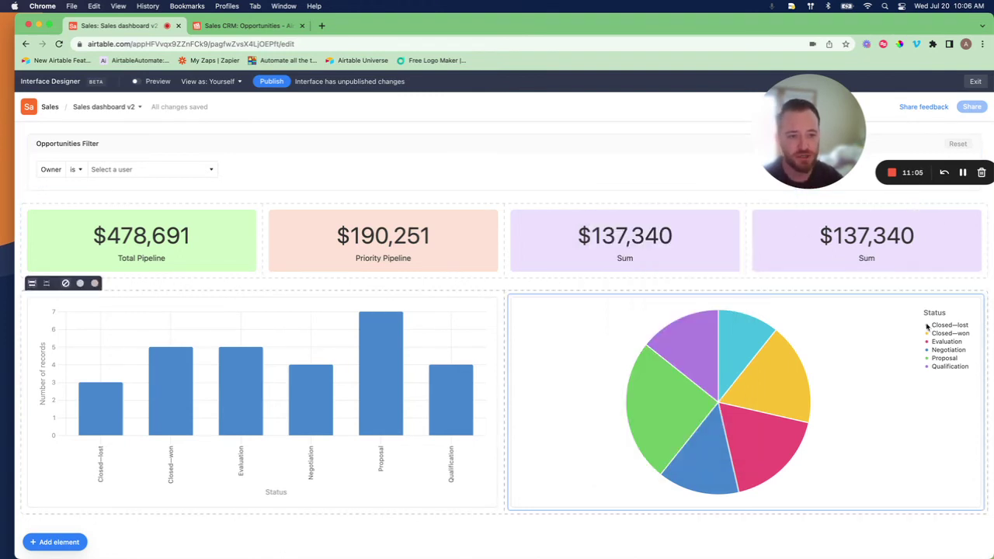
pyautogui.click(875, 263)
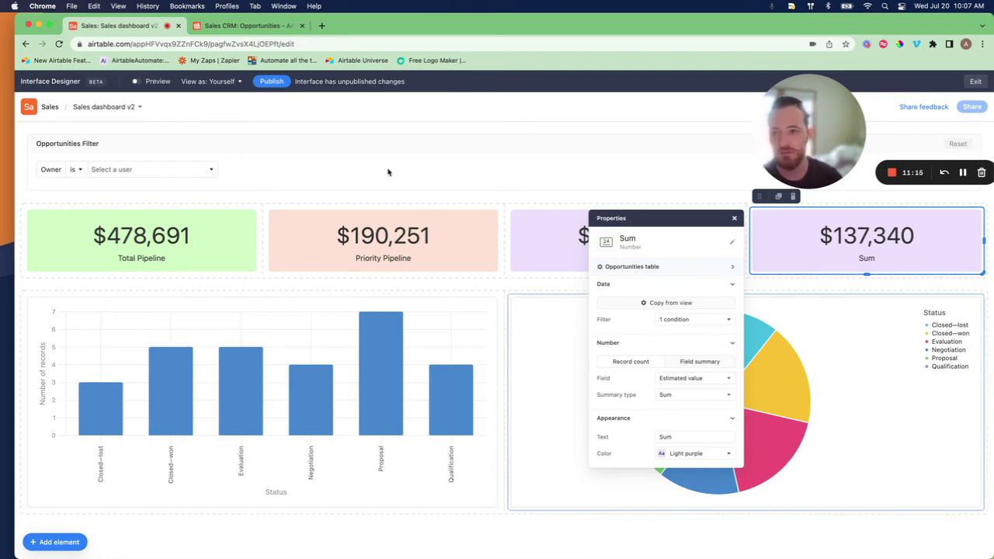
# Step: Switch to the Sales CRM browser tab and examine the Status values and loss checkboxes in the All opportunities view
pyautogui.click(245, 25)
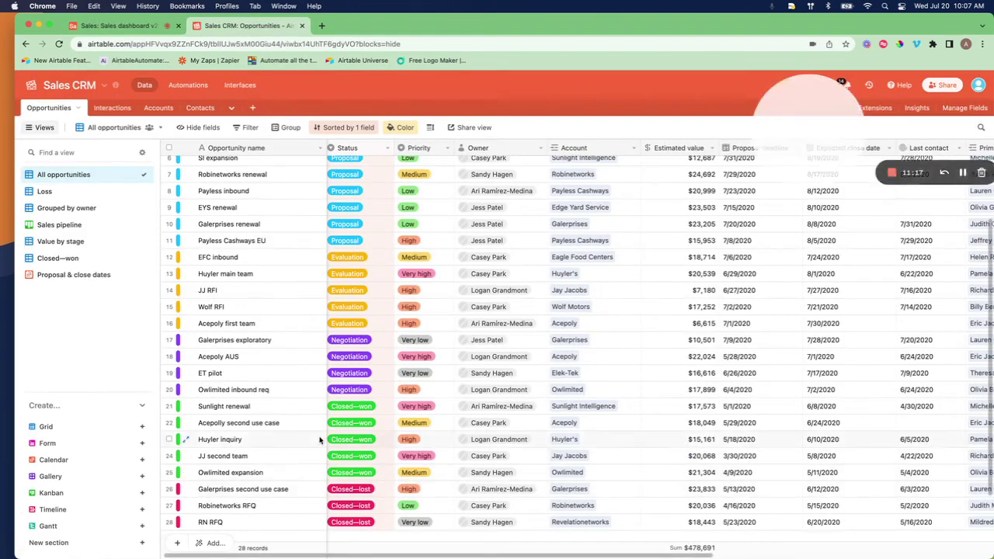
pyautogui.scroll(-3, 319, 388)
pyautogui.scroll(-1, 307, 434)
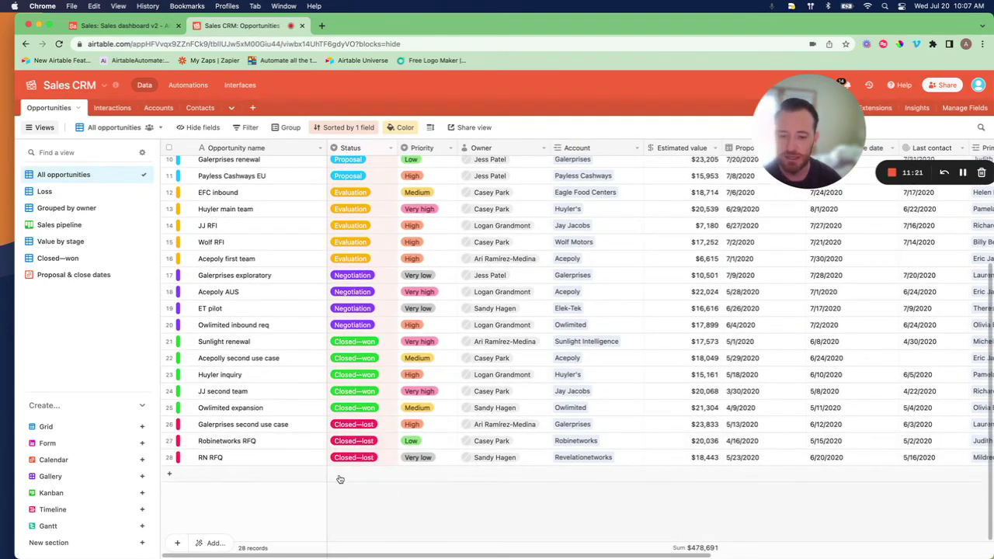
pyautogui.hscroll(10, 339, 477)
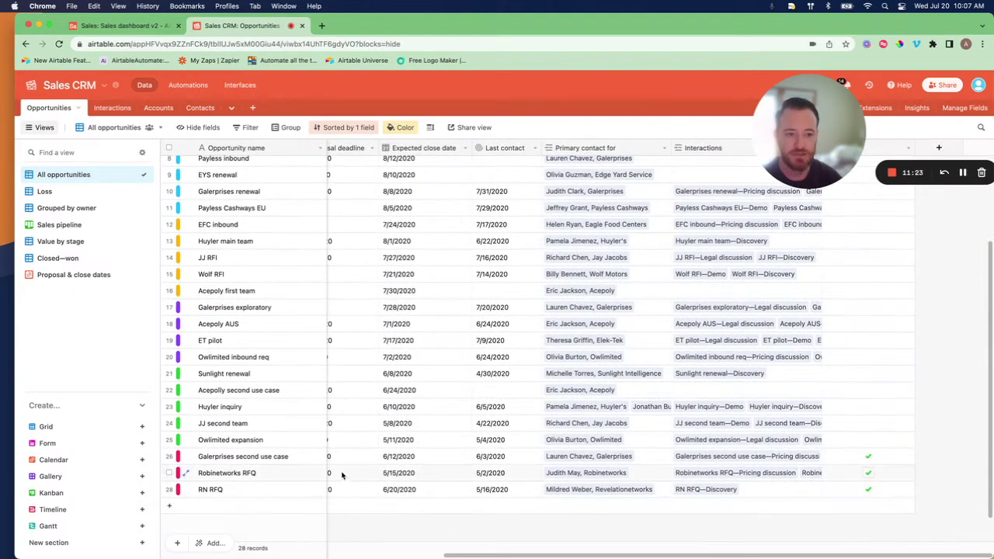
pyautogui.moveTo(789, 84); pyautogui.dragTo(501, 81)
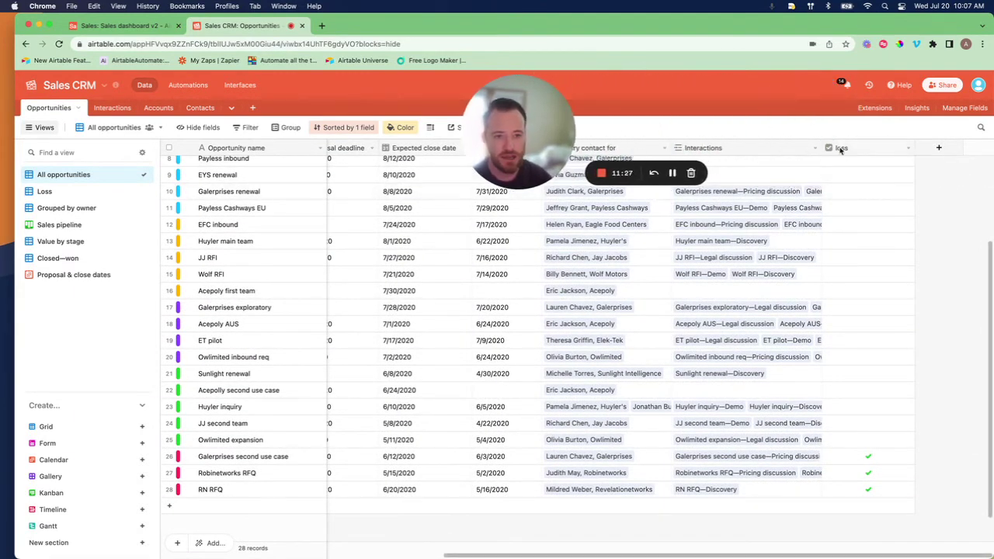
pyautogui.scroll(-2, 876, 288)
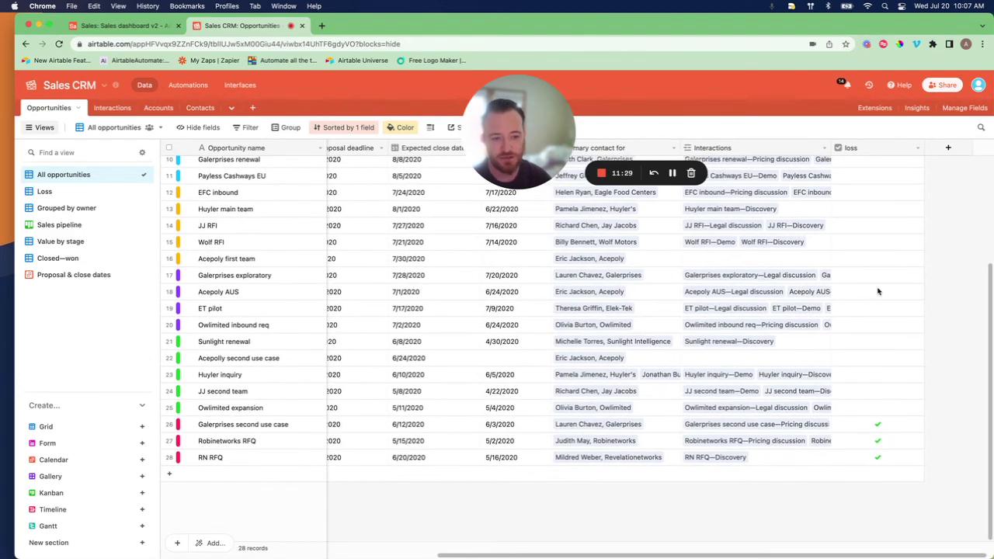
pyautogui.hscroll(-10, 858, 443)
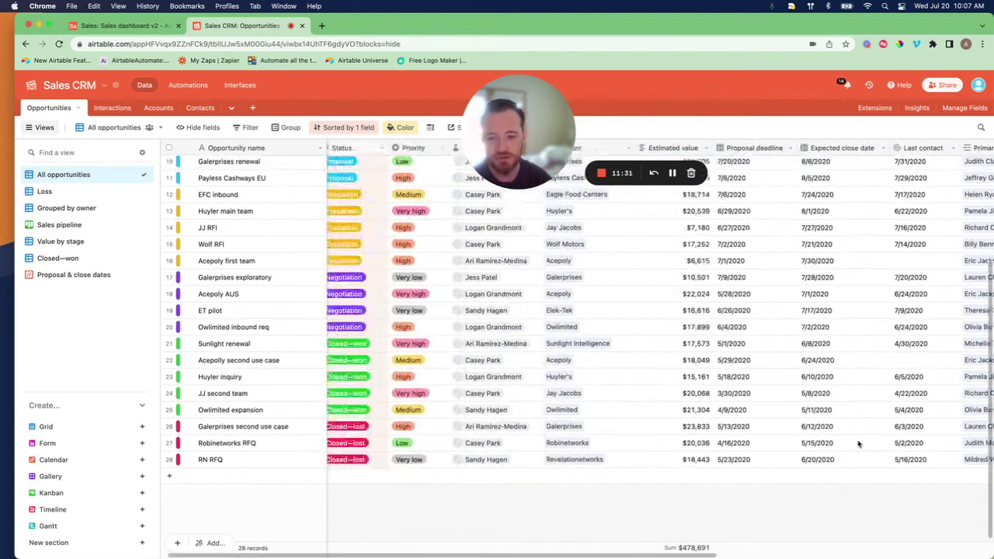
pyautogui.scroll(1, 730, 454)
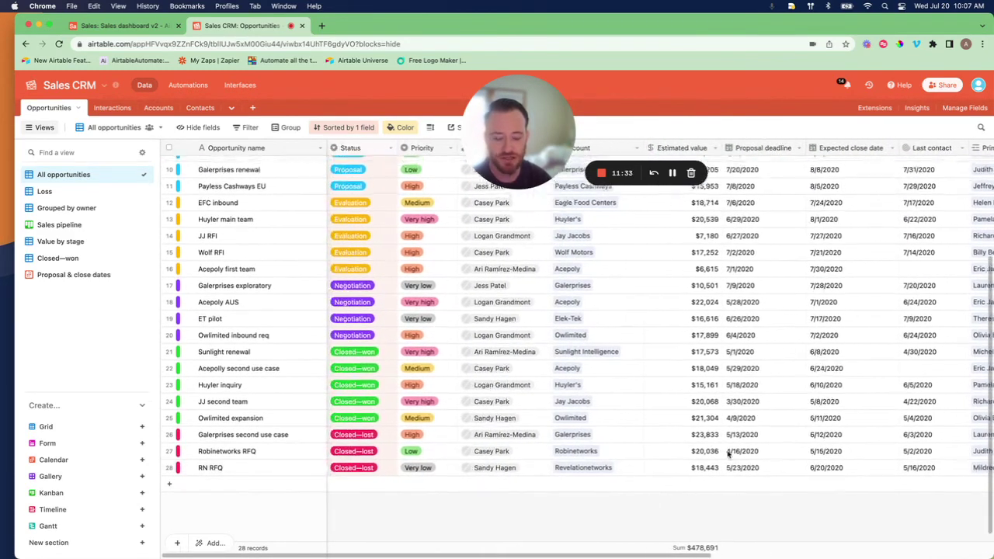
pyautogui.hscroll(10, 729, 454)
pyautogui.scroll(-1, 728, 454)
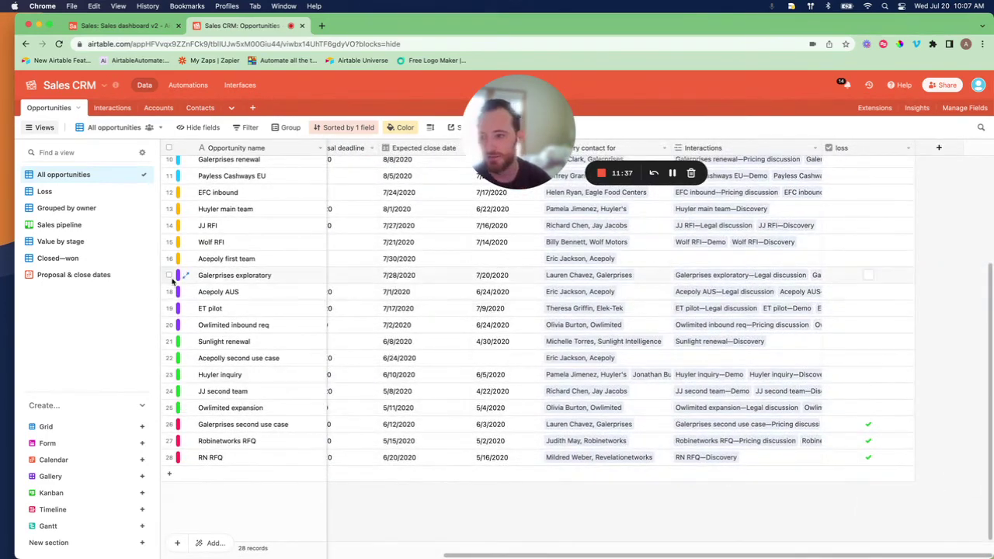
# Step: Examine the Status, Estimated value and loss fields in the Loss view, then return to the Sales dashboard v2 tab
pyautogui.click(45, 191)
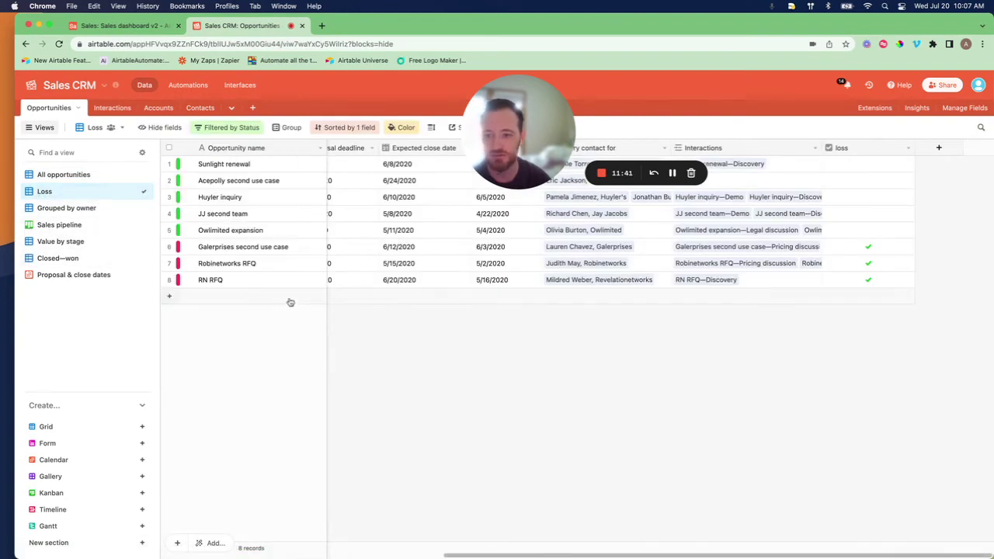
pyautogui.hscroll(-10, 431, 316)
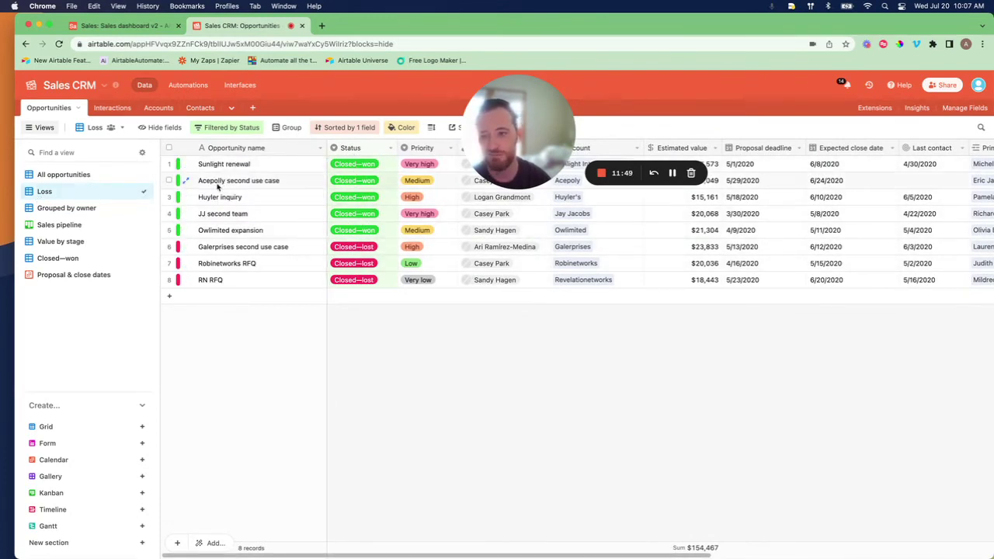
pyautogui.moveTo(56, 196)
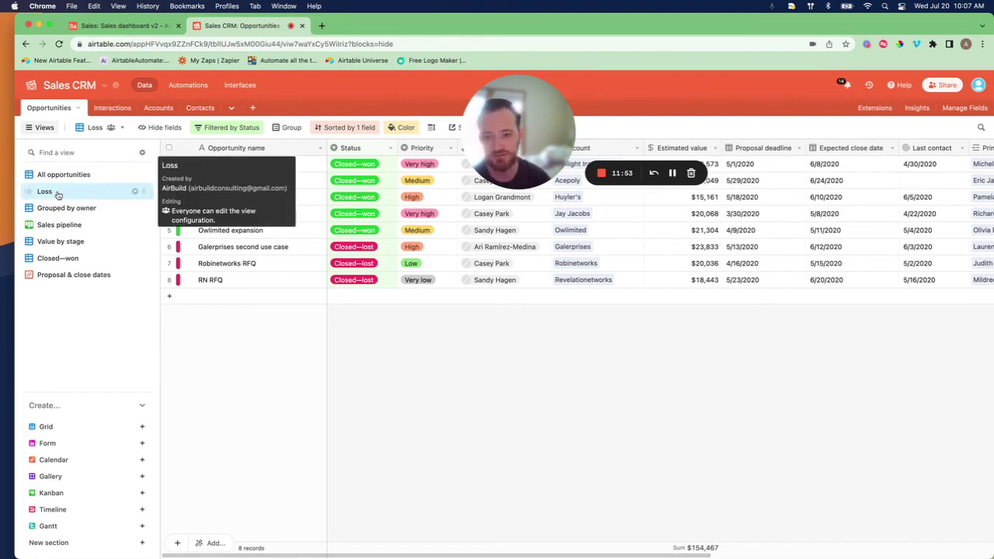
pyautogui.hscroll(10, 429, 340)
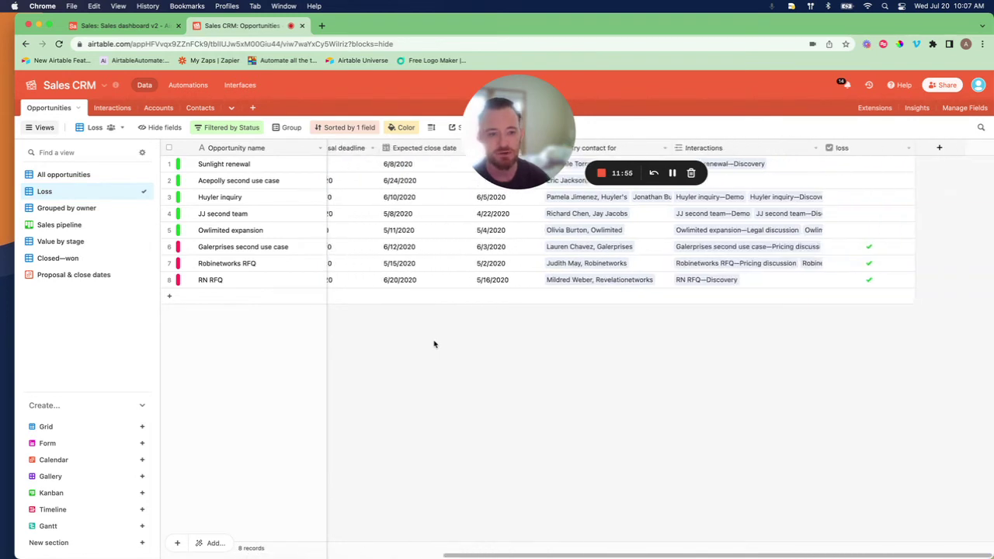
pyautogui.hscroll(-5, 728, 359)
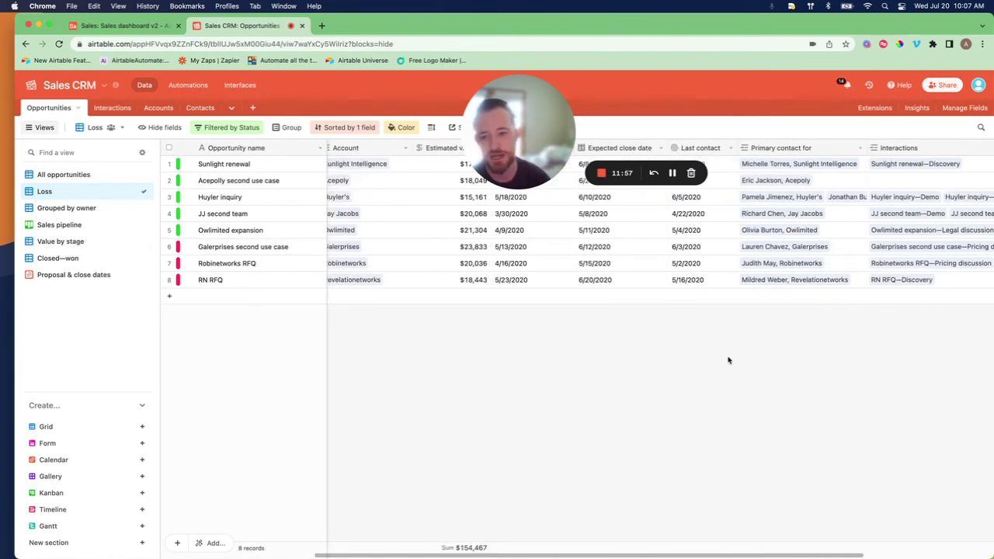
pyautogui.hscroll(-3, 729, 359)
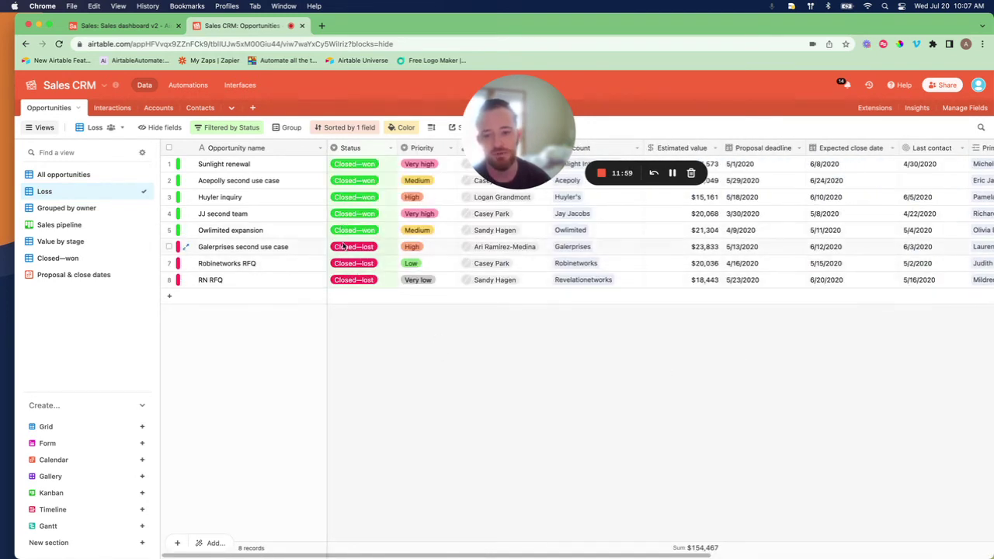
pyautogui.click(122, 25)
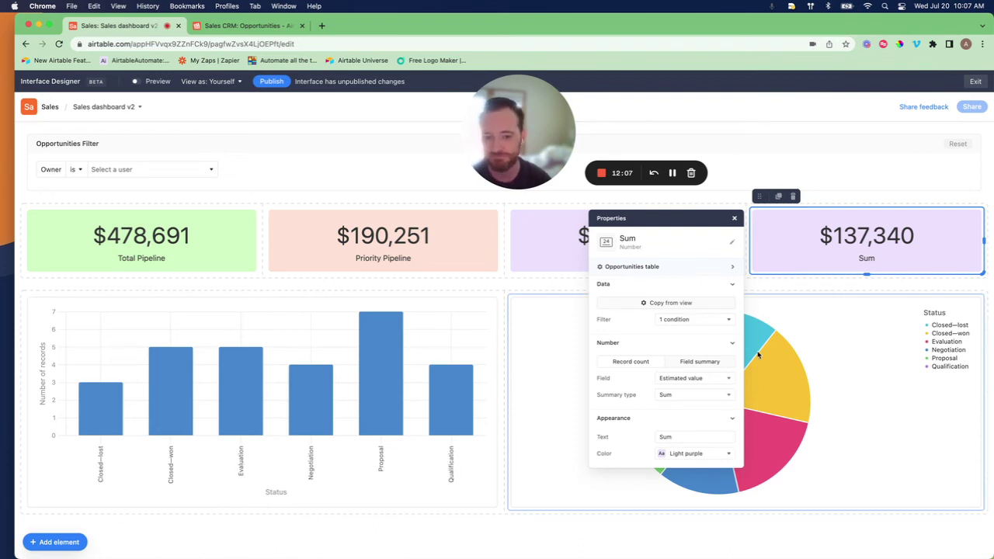
# Step: Set the fourth number element's color to Green text and its label to "Win rate"
pyautogui.click(674, 454)
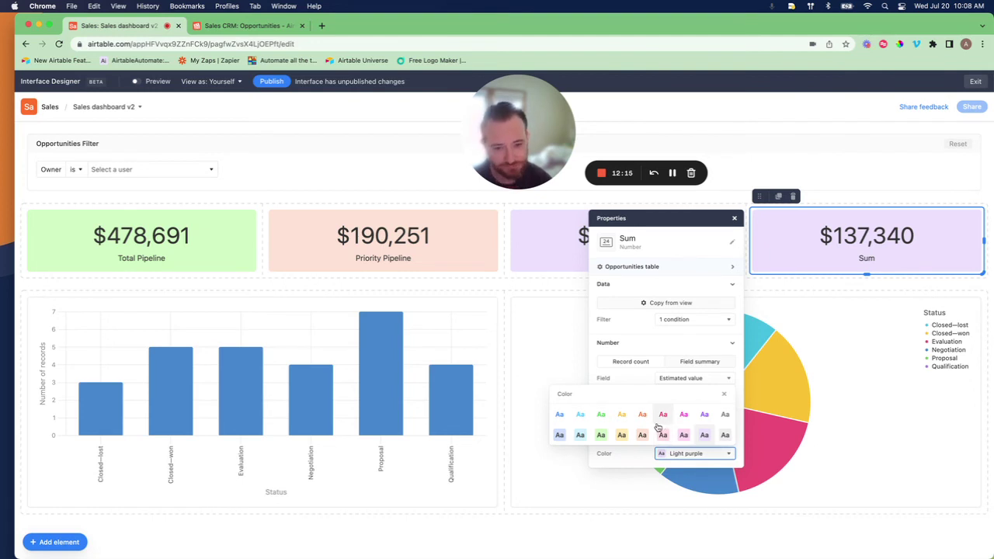
pyautogui.click(600, 419)
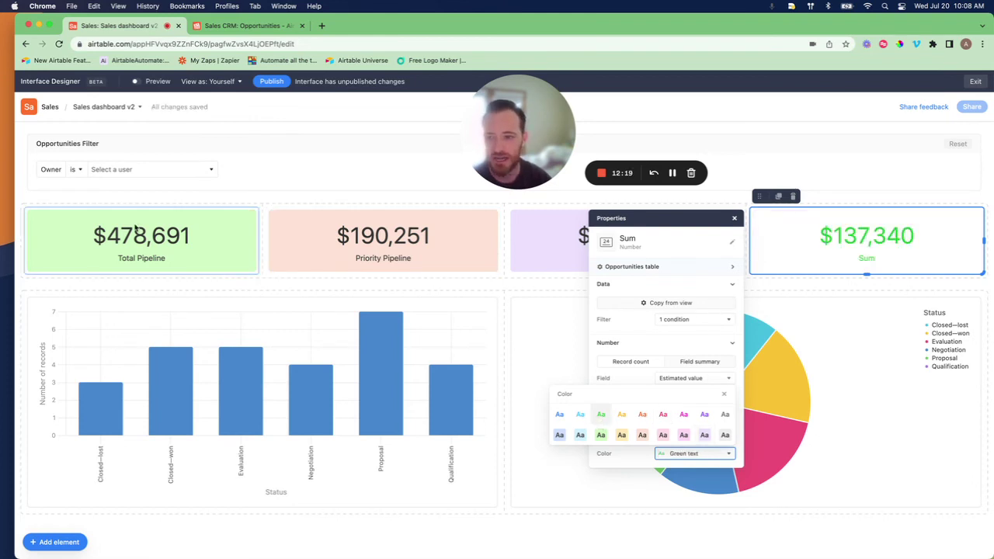
pyautogui.click(724, 394)
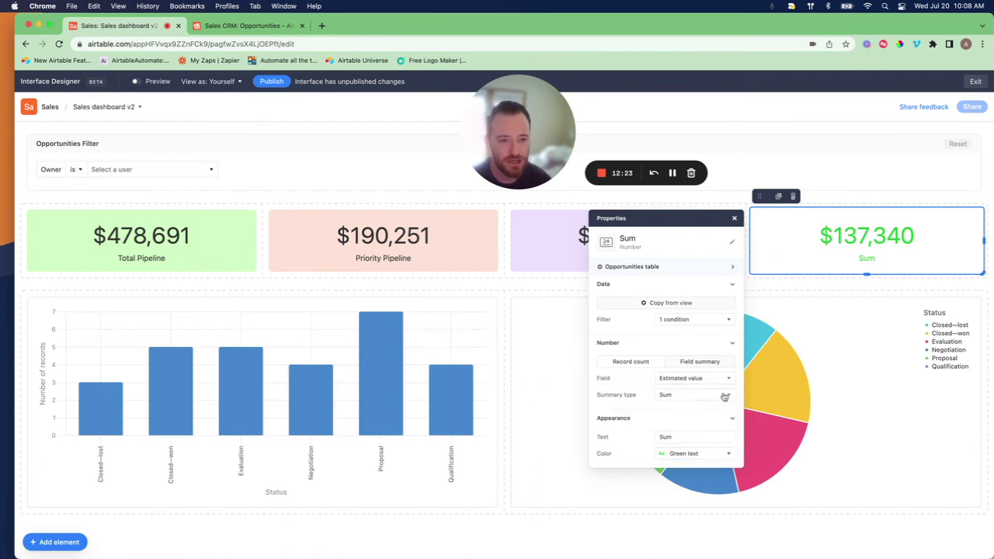
pyautogui.click(688, 437)
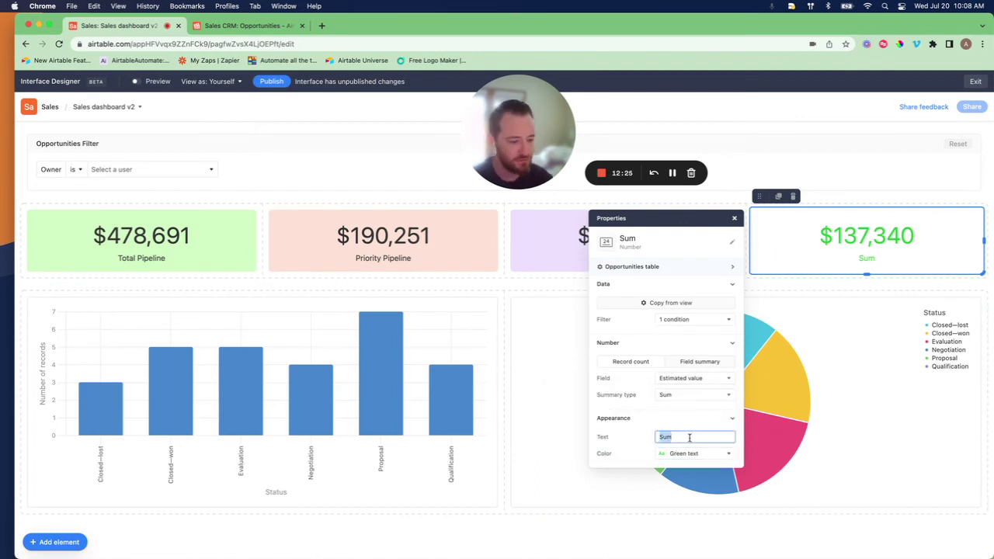
pyautogui.write('Win rate')
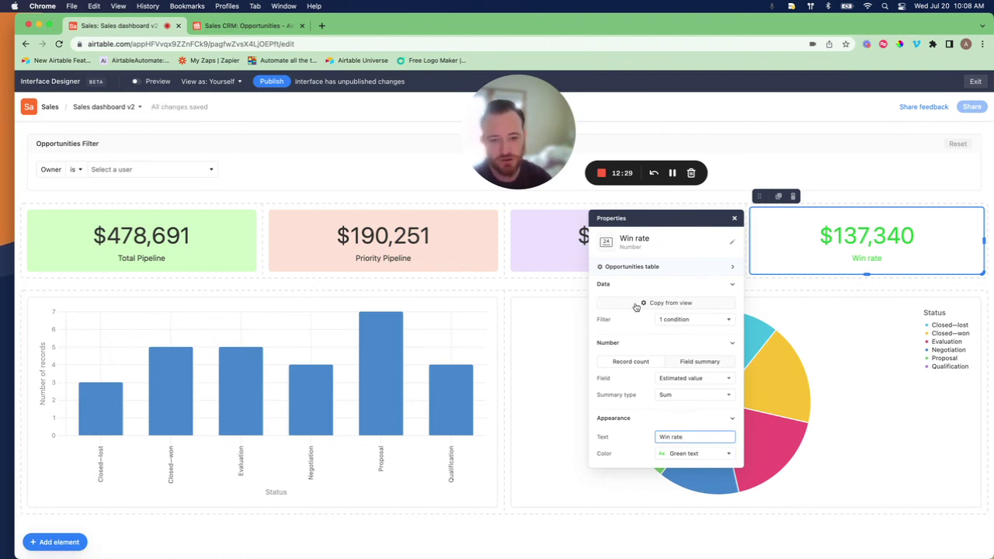
# Step: Remove the Win rate element's Status filter condition and copy its data settings from the Loss view instead
pyautogui.click(685, 319)
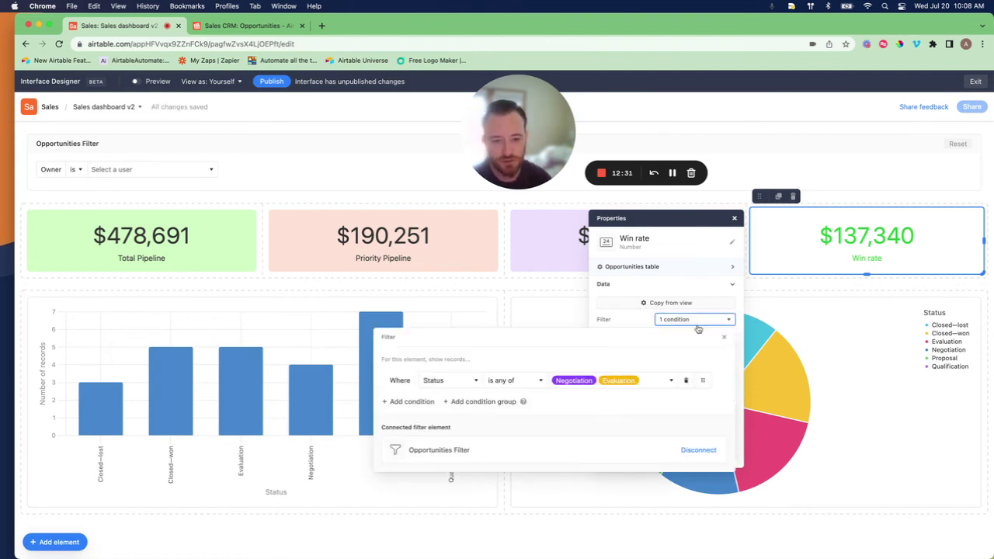
pyautogui.click(684, 380)
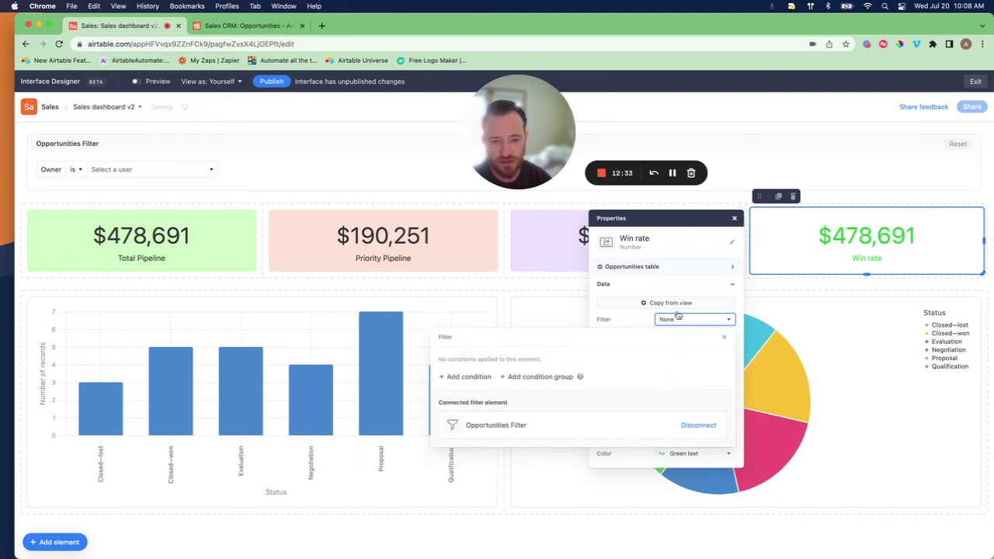
pyautogui.click(680, 287)
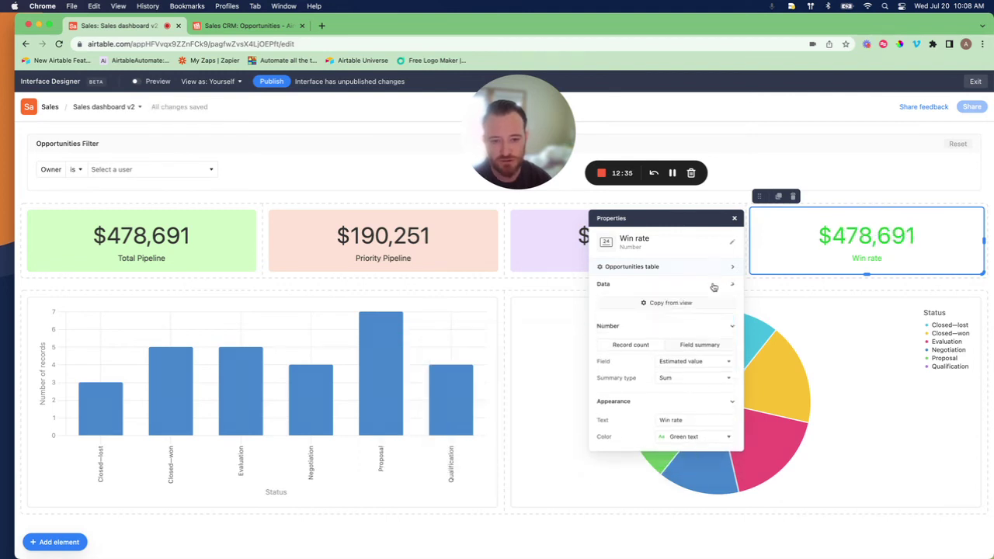
pyautogui.click(713, 286)
pyautogui.click(670, 303)
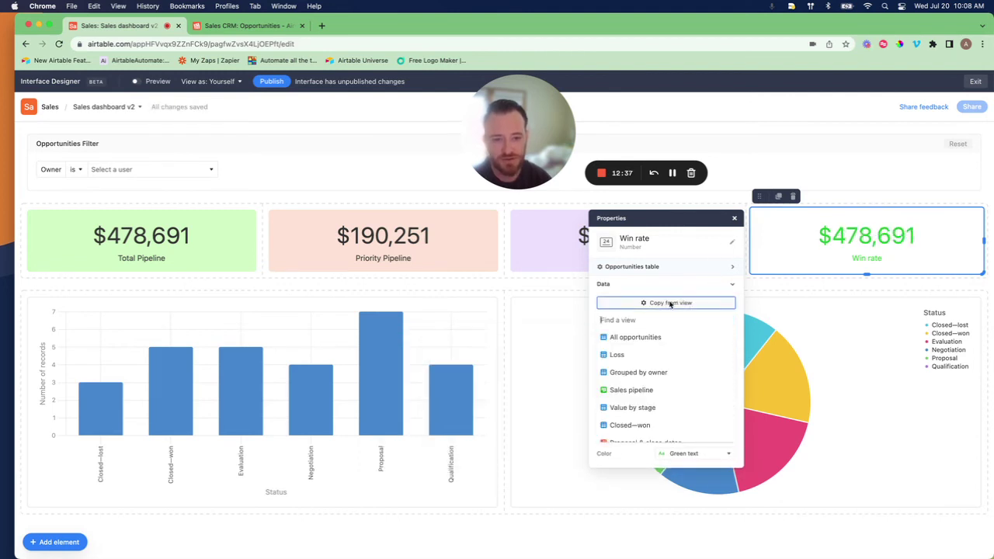
pyautogui.click(632, 355)
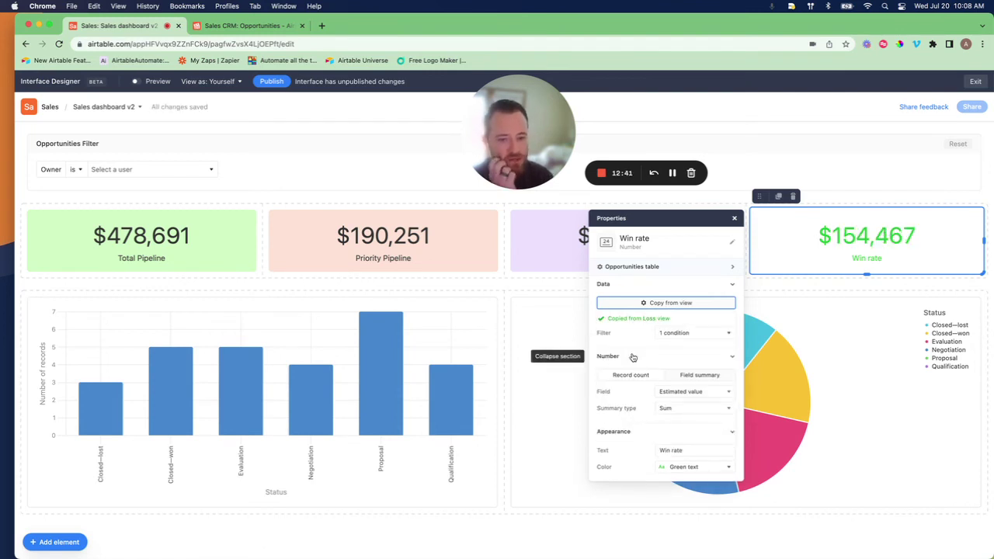
# Step: Make the Win rate element summarize the loss field as Percent Unchecked, and close its properties
pyautogui.click(682, 378)
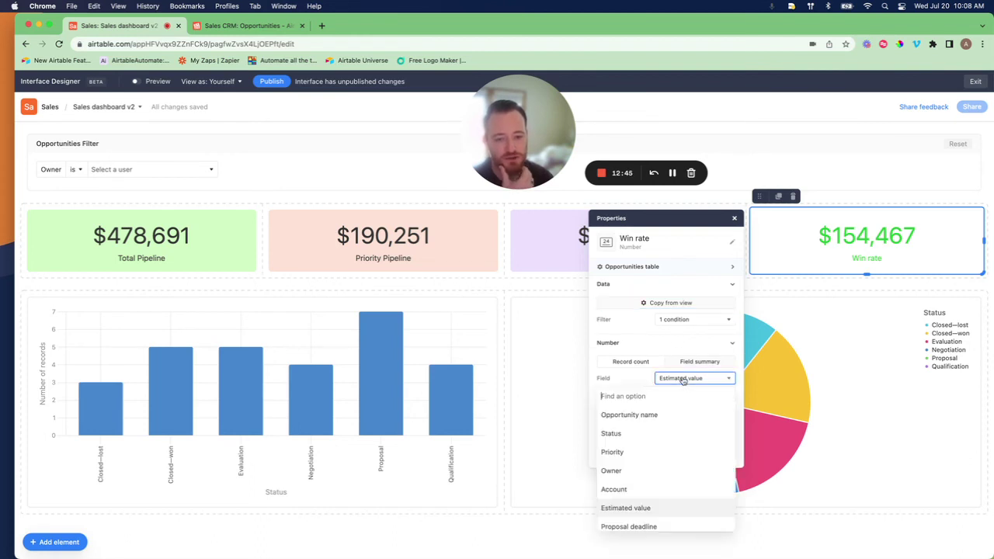
pyautogui.scroll(-3, 668, 433)
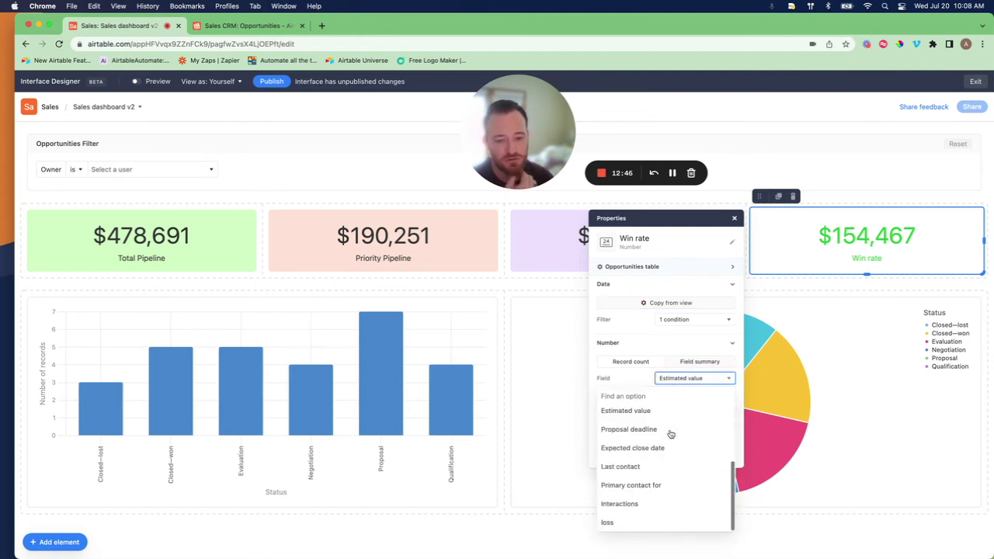
pyautogui.click(628, 522)
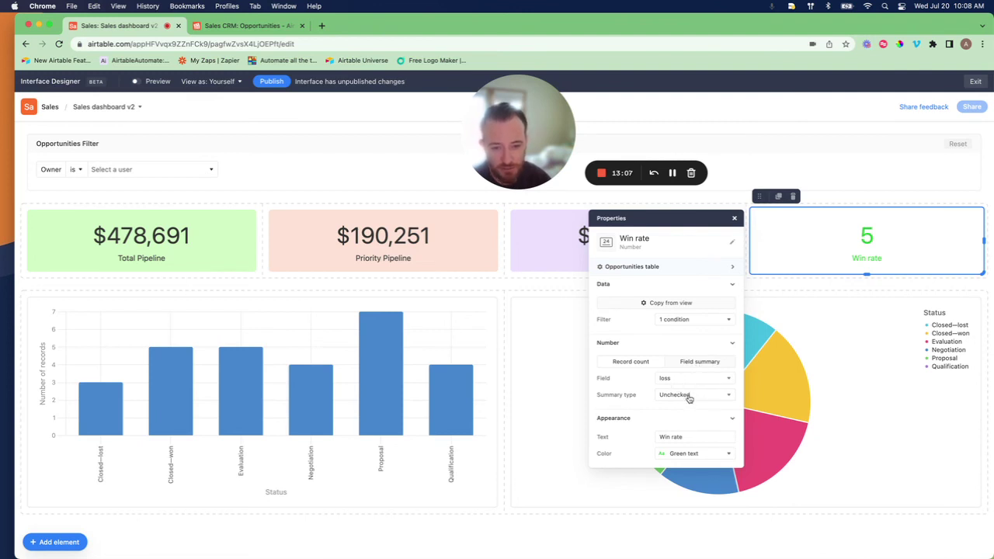
pyautogui.click(689, 397)
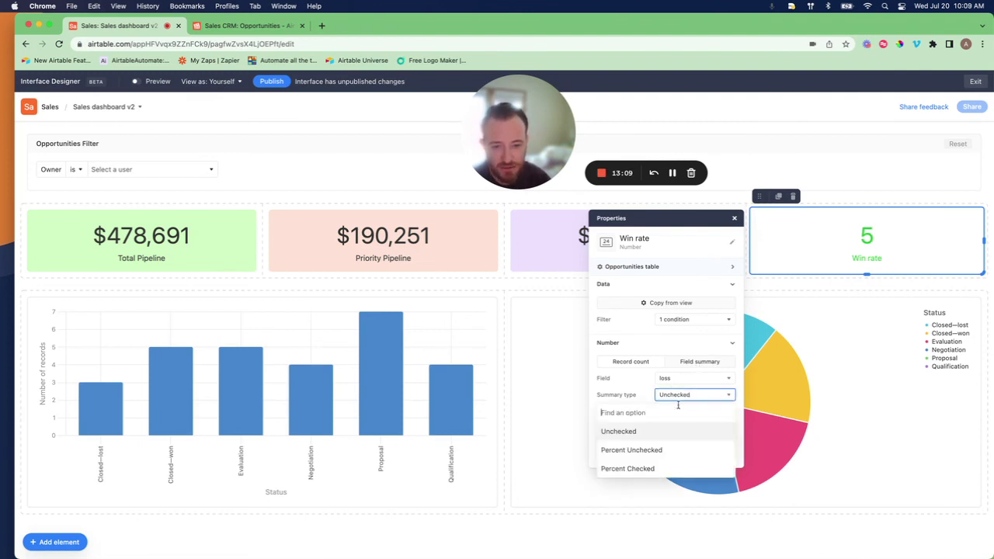
pyautogui.click(643, 453)
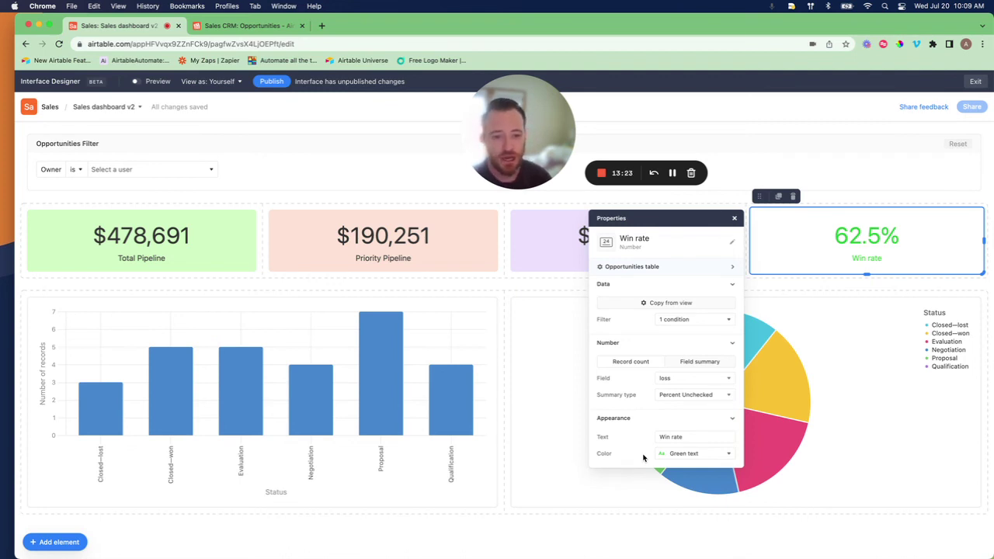
pyautogui.click(734, 218)
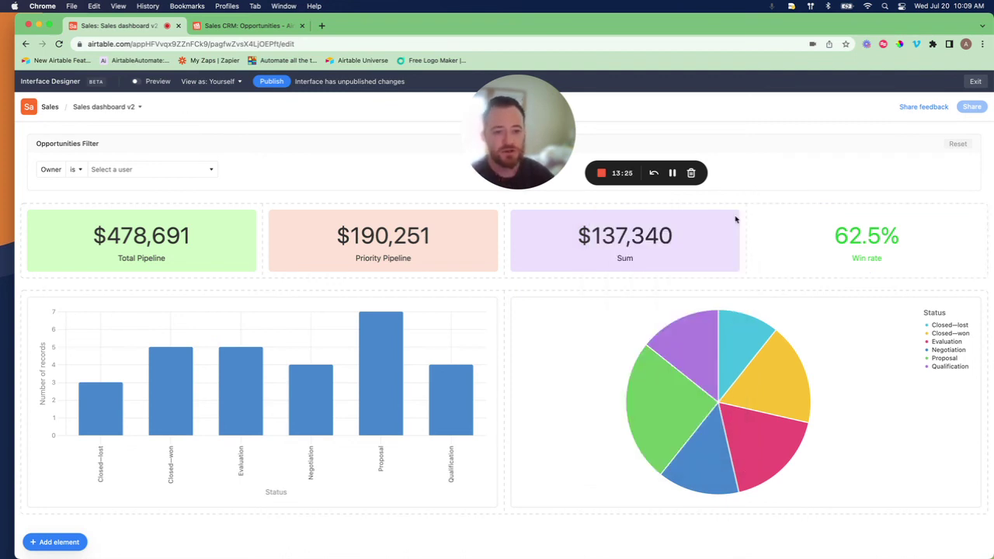
pyautogui.click(790, 455)
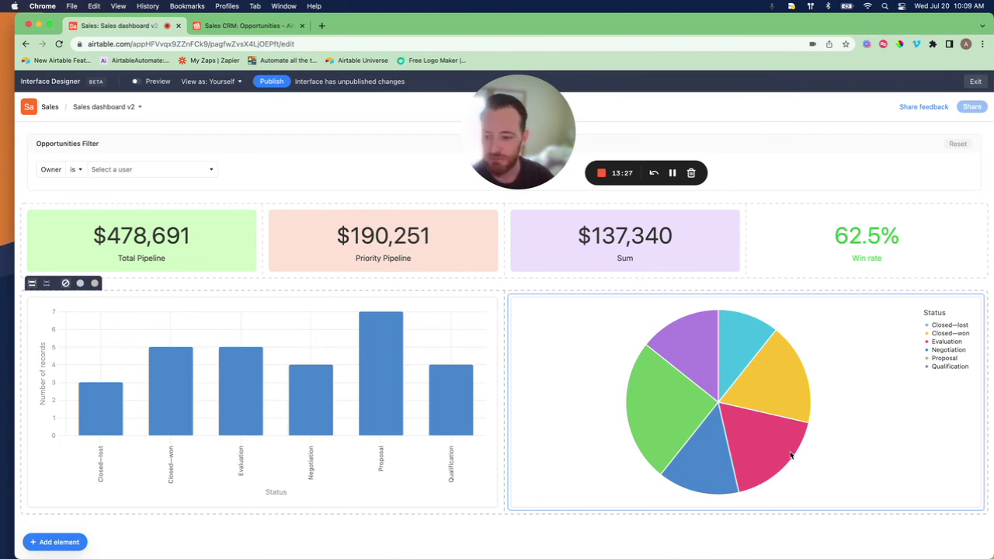
pyautogui.click(101, 419)
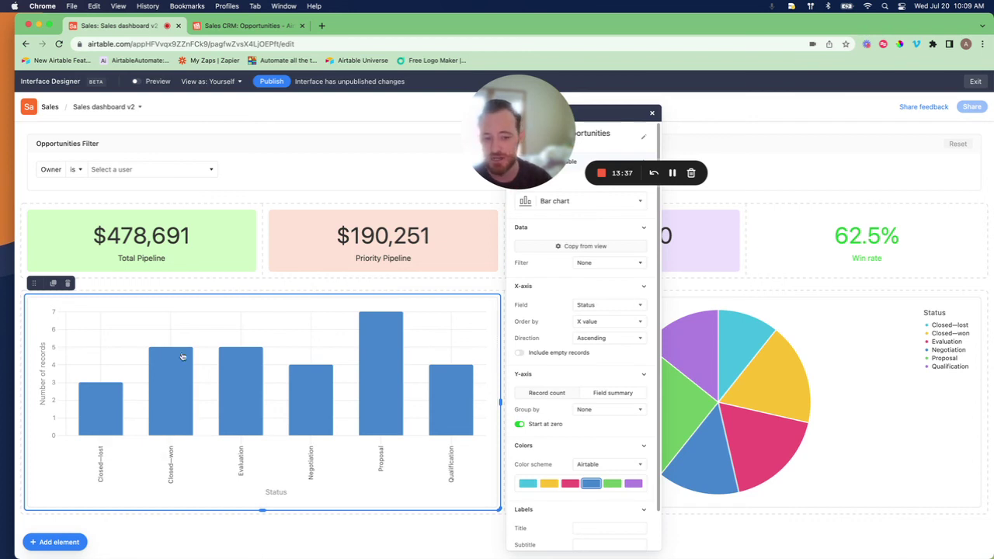
pyautogui.click(649, 118)
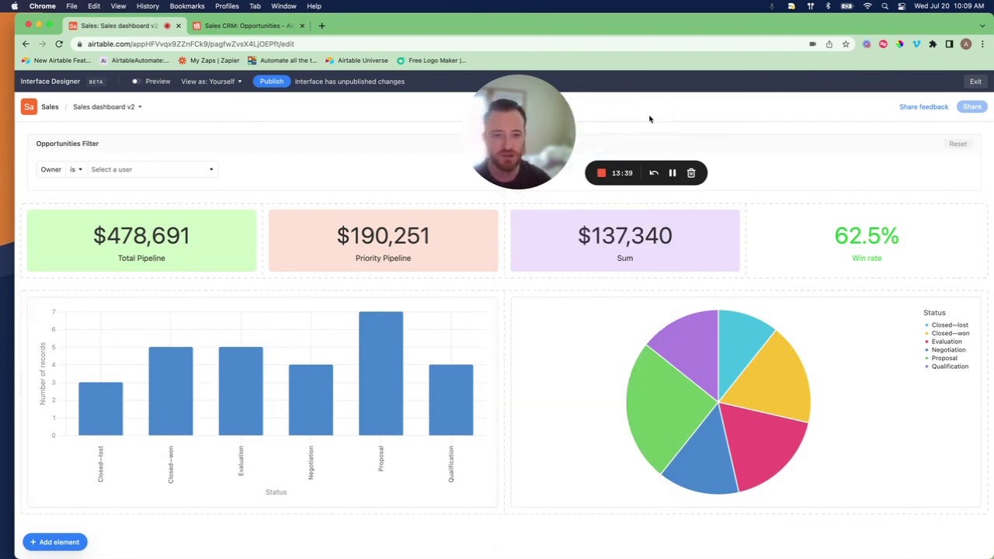
pyautogui.click(694, 399)
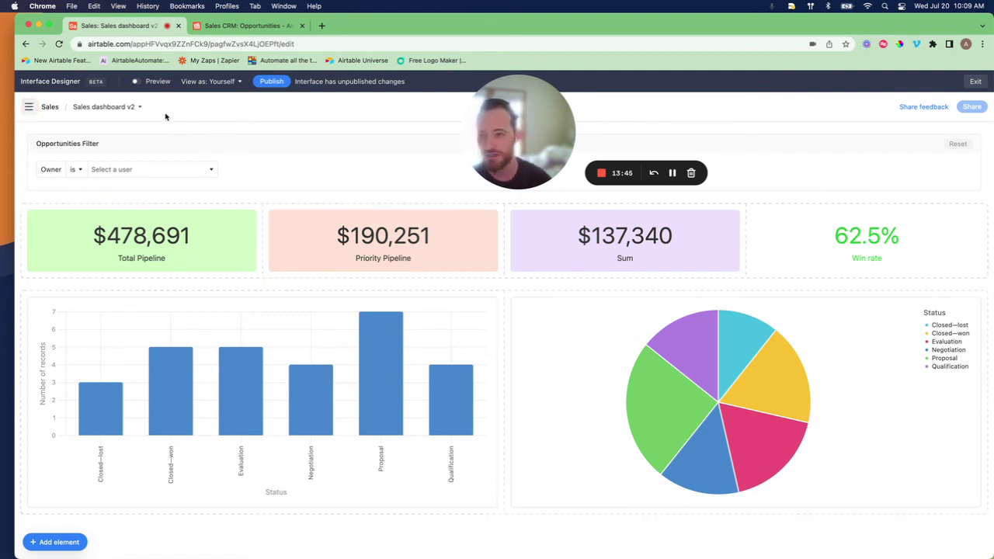
# Step: Preview the dashboard, filter the opportunities to a single owner, and examine the light purple Sum element's value
pyautogui.click(135, 81)
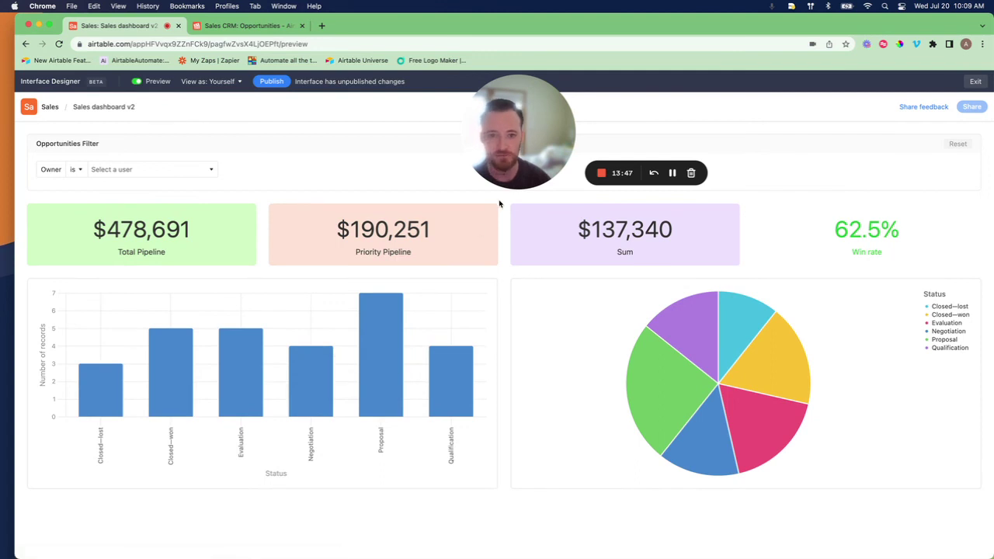
pyautogui.moveTo(514, 132); pyautogui.dragTo(74, 467)
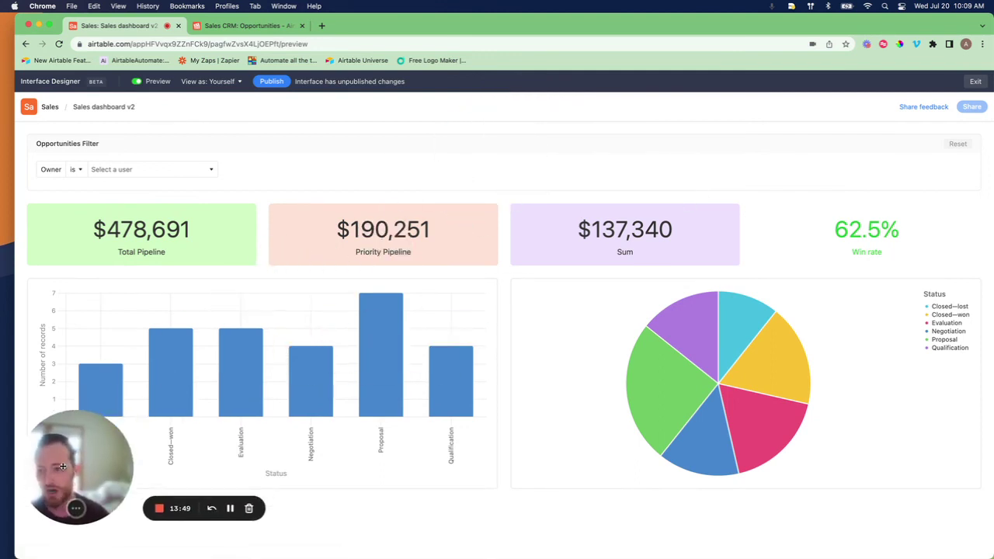
pyautogui.click(155, 168)
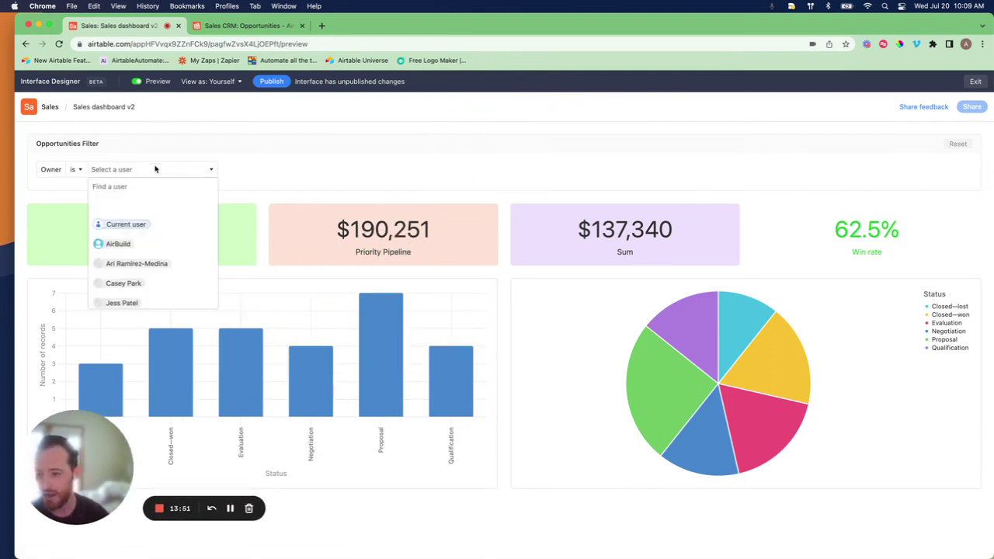
pyautogui.scroll(-2, 169, 229)
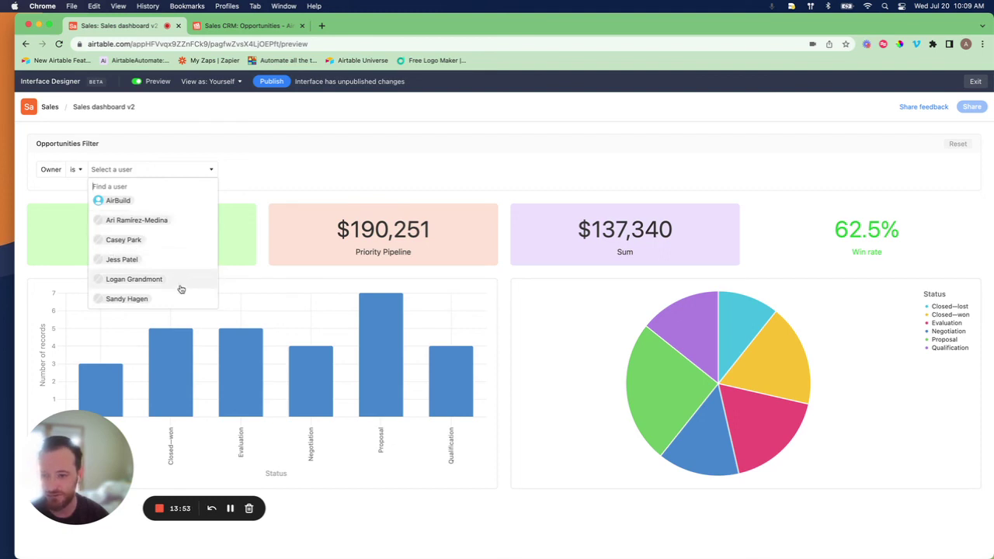
pyautogui.click(165, 247)
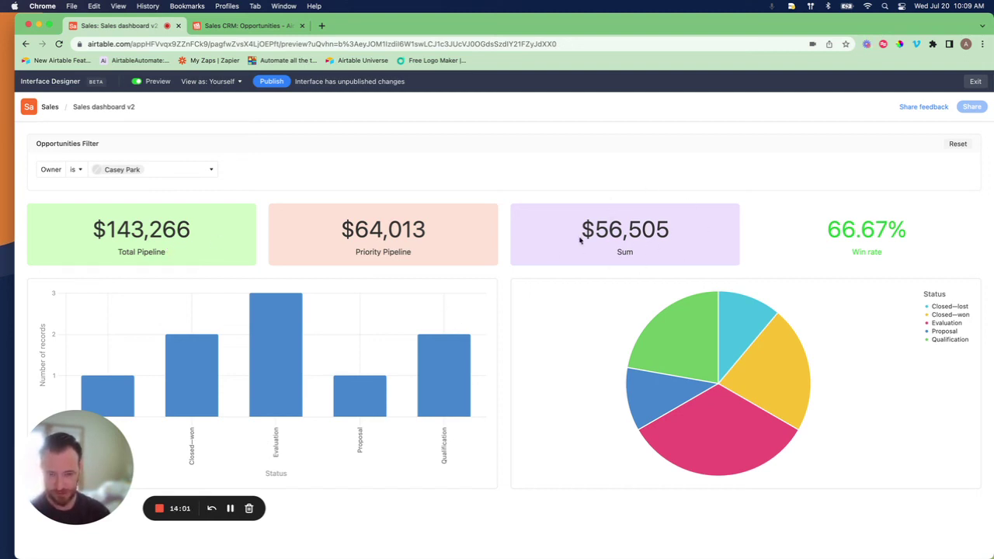
pyautogui.moveTo(581, 230); pyautogui.dragTo(666, 232)
pyautogui.doubleClick(661, 240)
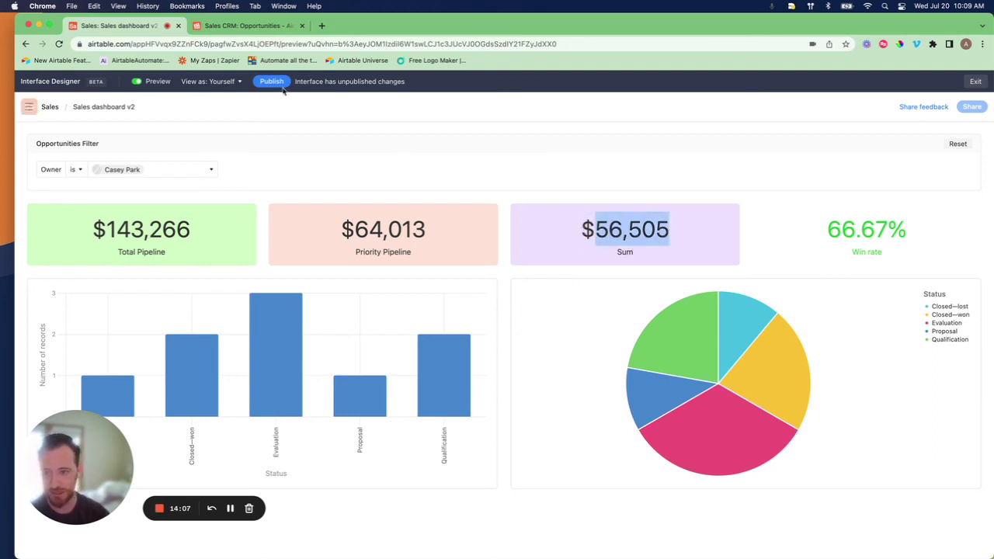
# Step: Return to editing and set the light purple Sum element's label to "Late Stage Pipeline"
pyautogui.click(134, 82)
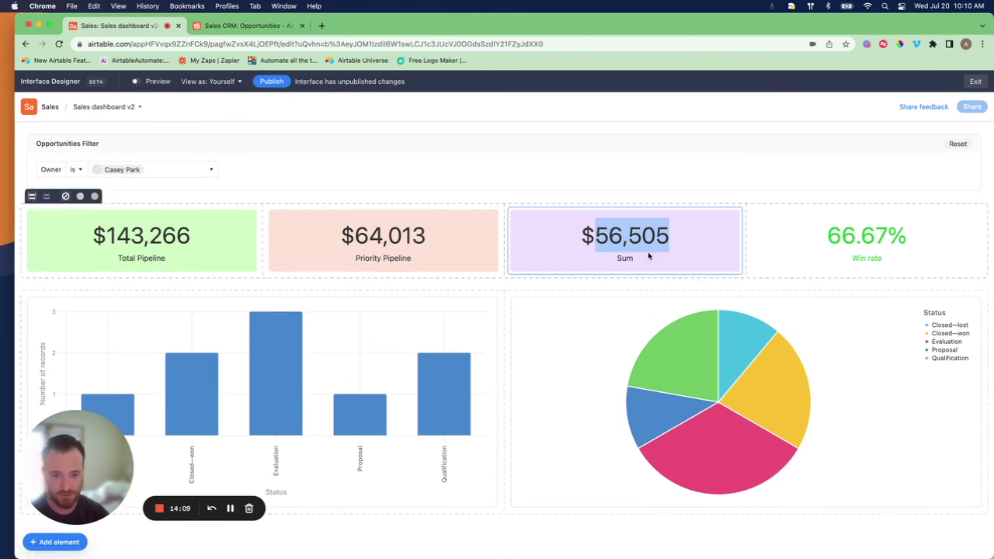
pyautogui.click(649, 257)
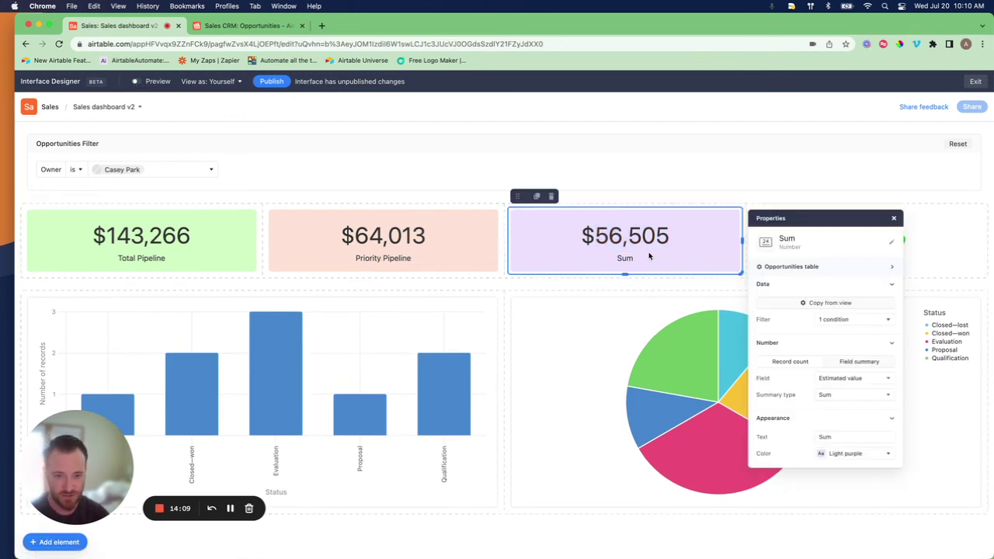
pyautogui.click(843, 437)
pyautogui.doubleClick(843, 437)
pyautogui.write('Late')
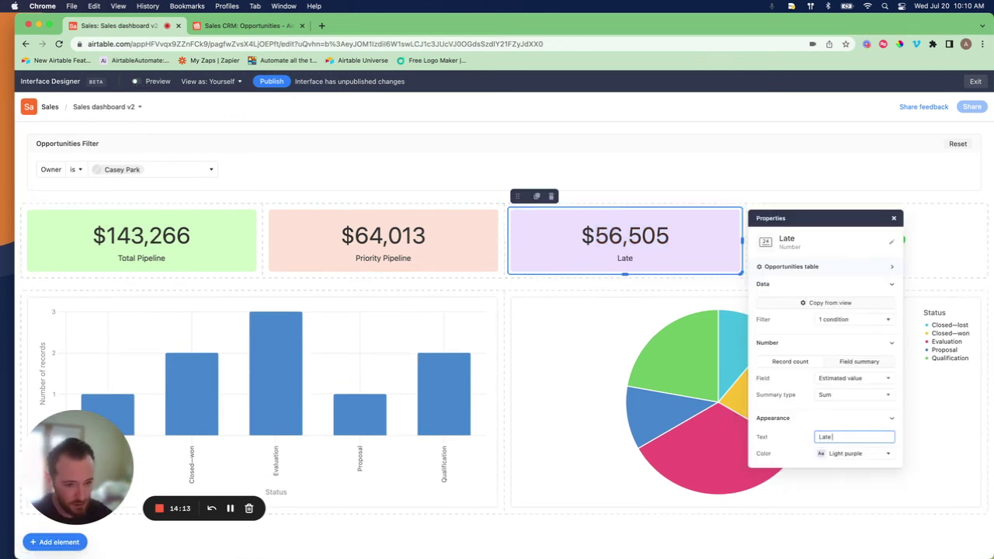
pyautogui.write(' Stage Pipell')
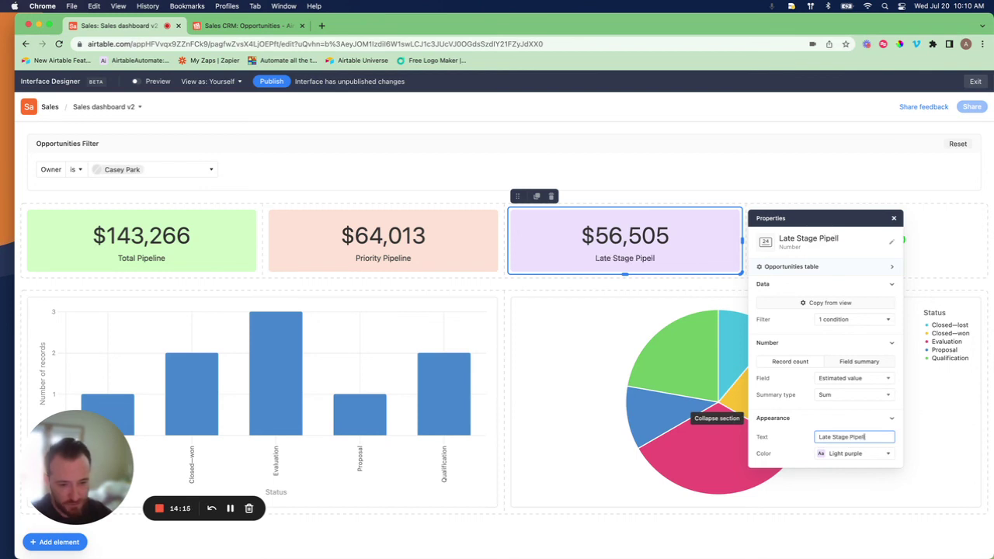
pyautogui.press('BackSpace')
pyautogui.write('ine')
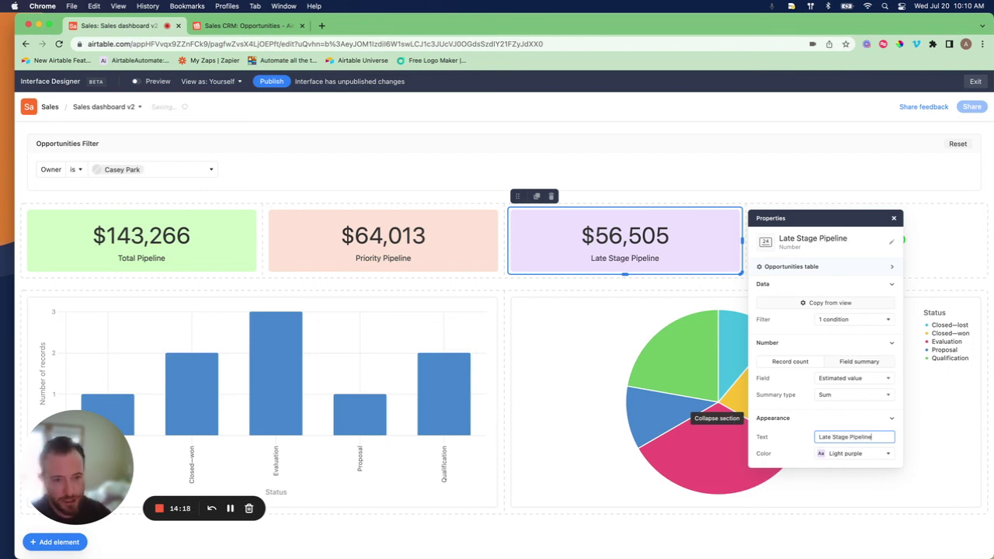
pyautogui.click(894, 218)
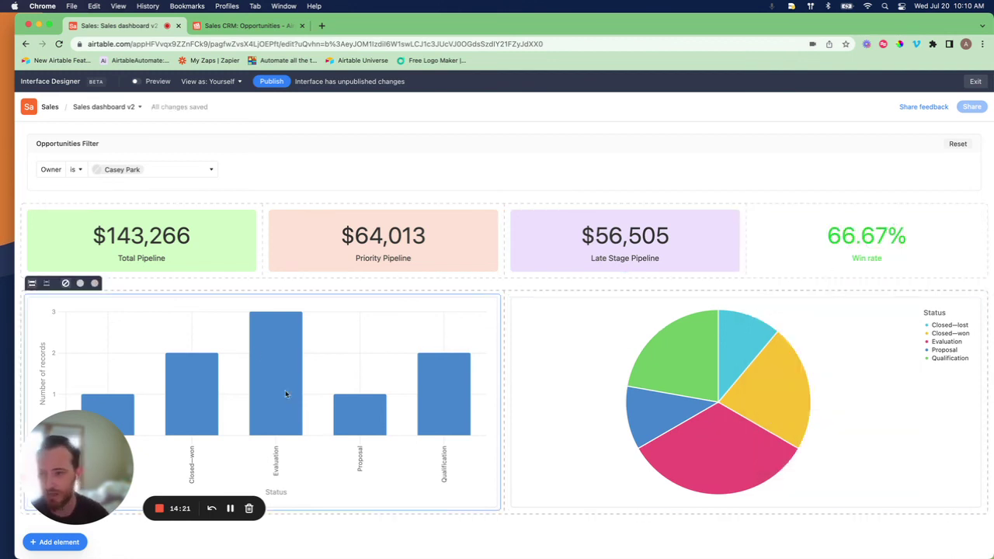
# Step: Preview the dashboard again and switch the Owner filter to a different owner to compare the numbers and charts
pyautogui.click(136, 81)
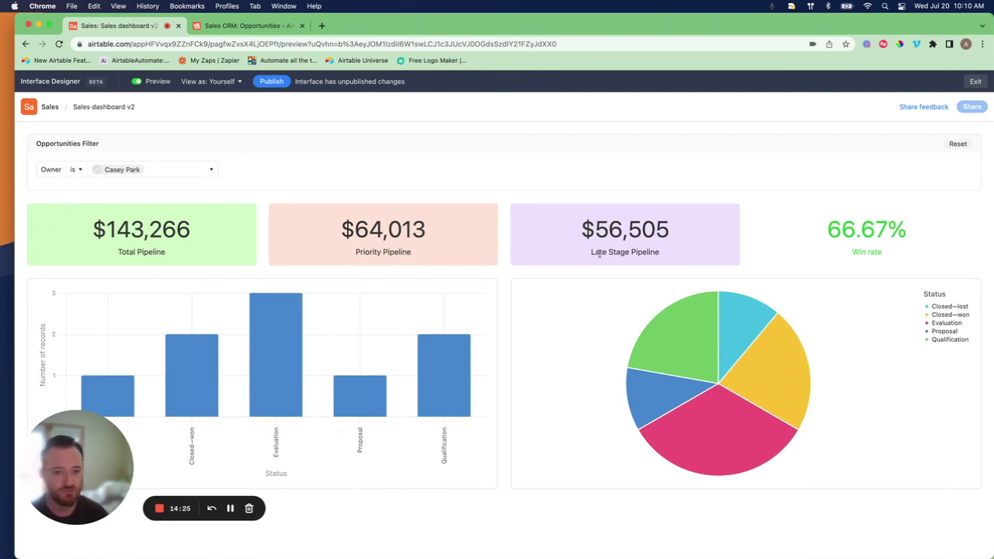
pyautogui.click(208, 167)
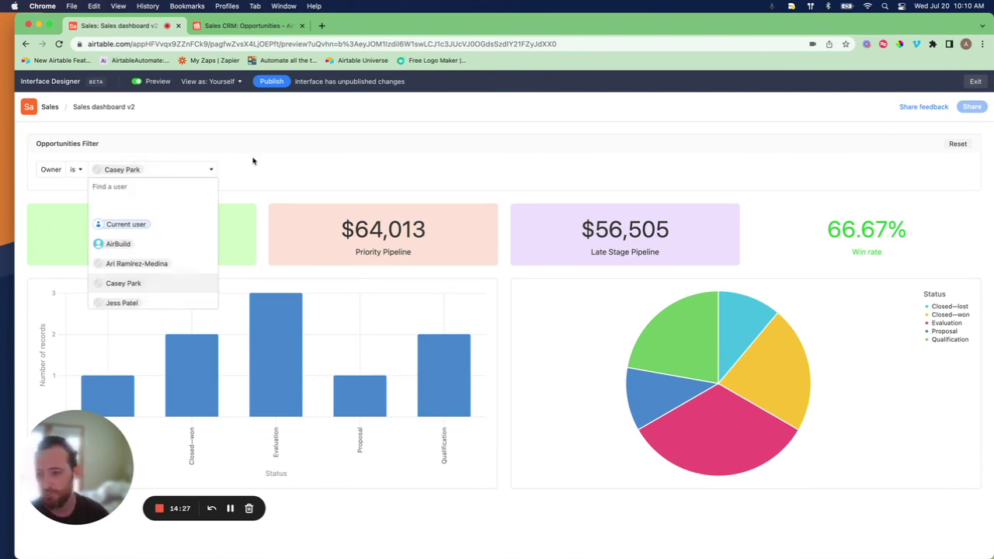
pyautogui.scroll(-1, 152, 264)
pyautogui.click(152, 269)
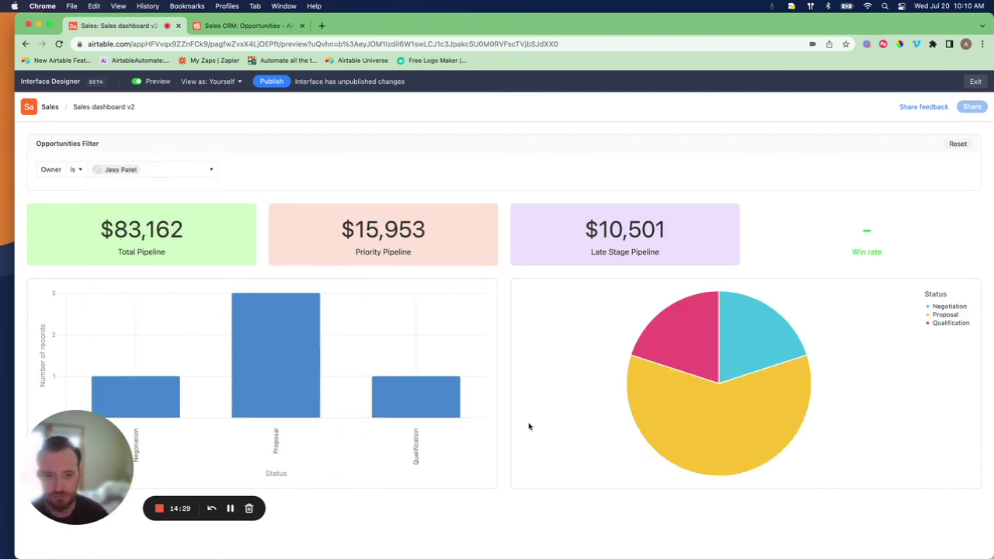